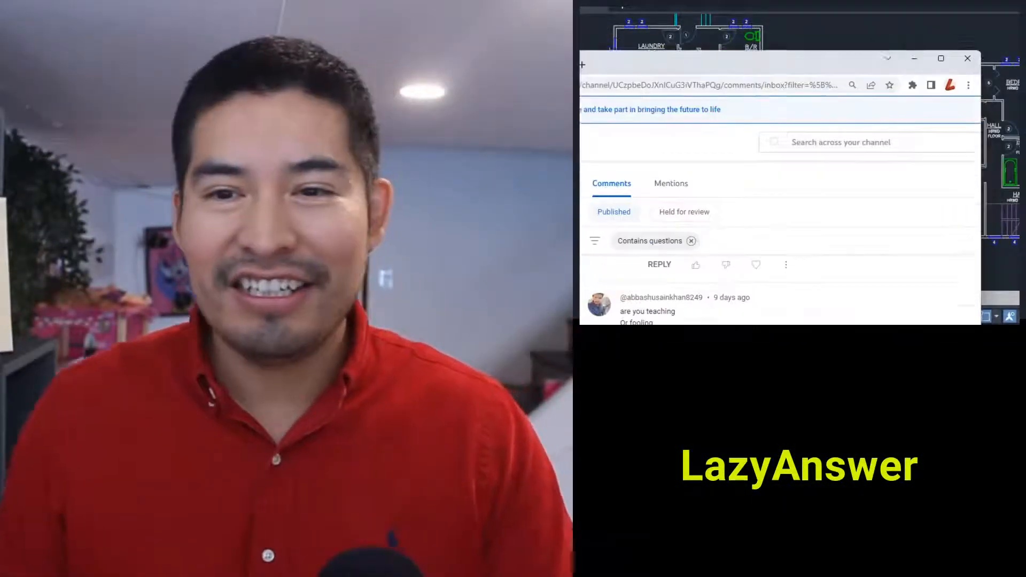
Step: Switch to YouTube Studio and read through the channel comments that contain questions, together with their replies
left_click_drag(583, 59, 583, 0)
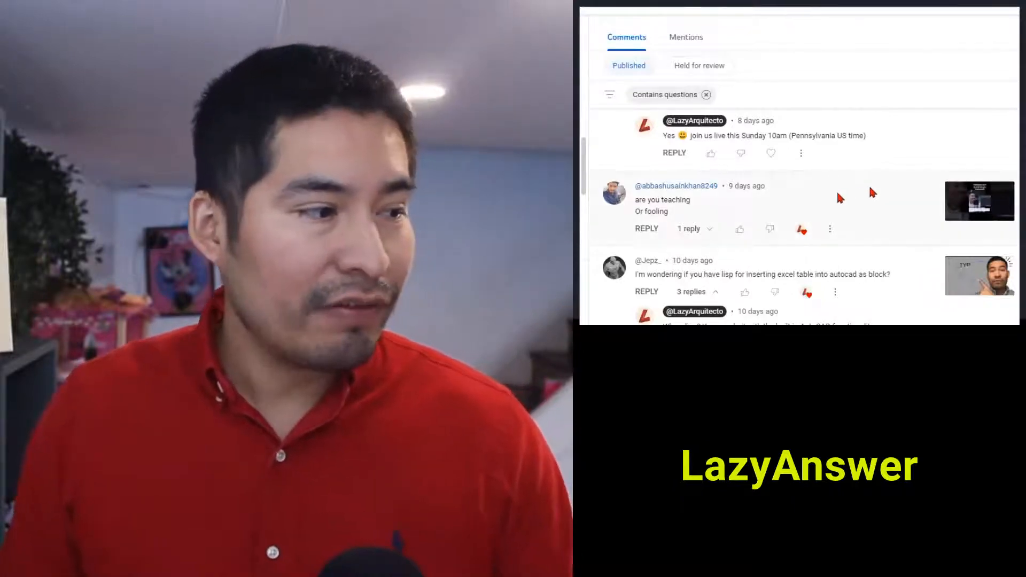
scroll(855, 193, "down", 2)
scroll(802, 198, "up", 6)
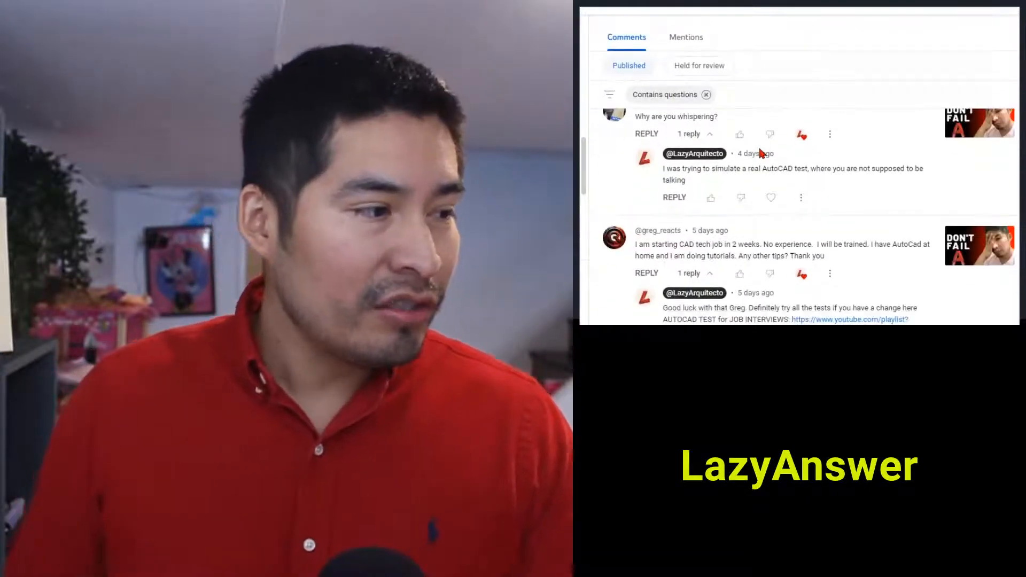
scroll(770, 203, "down", 3)
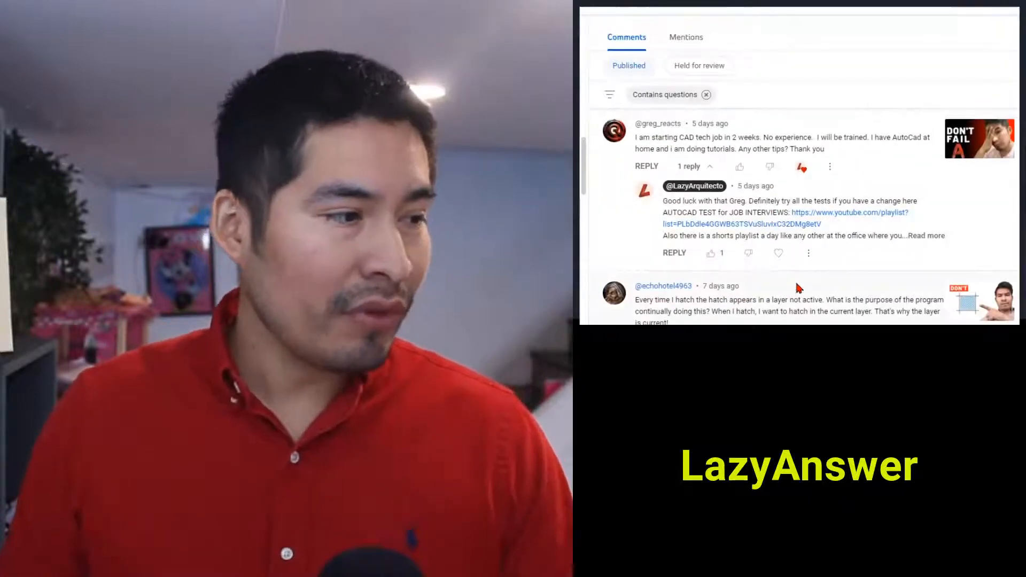
scroll(791, 268, "up", 2)
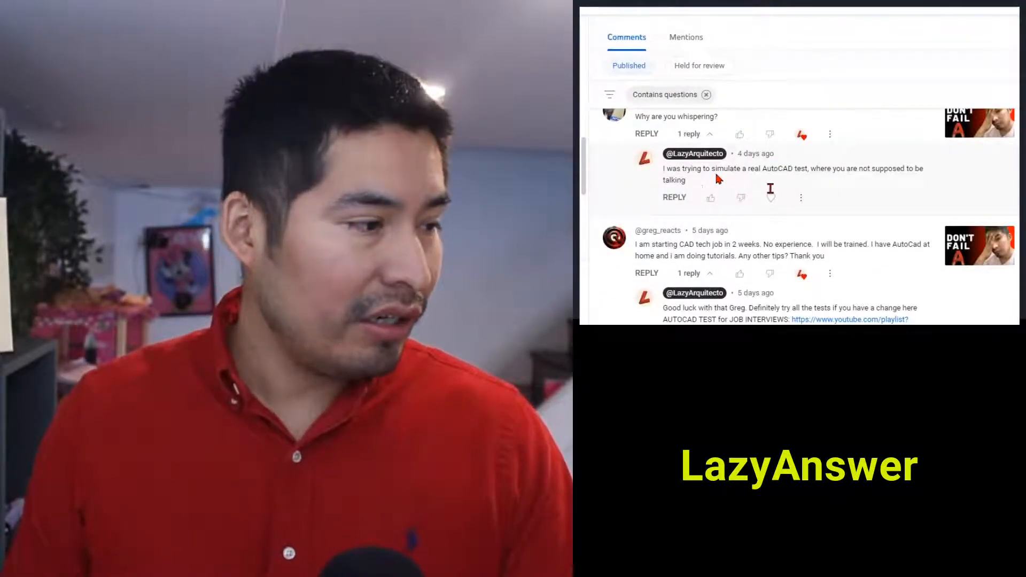
scroll(719, 179, "down", 4)
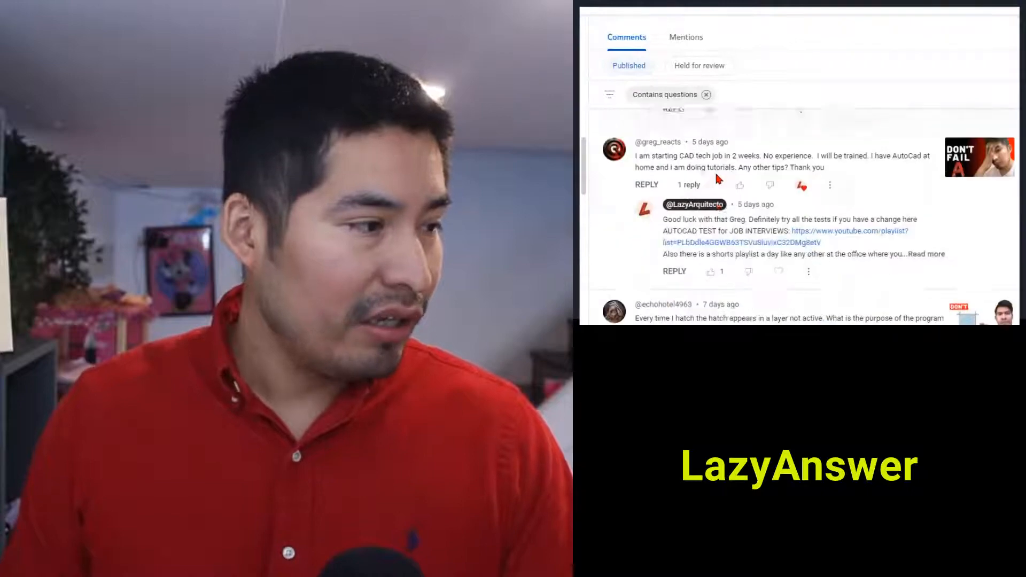
scroll(744, 193, "down", 3)
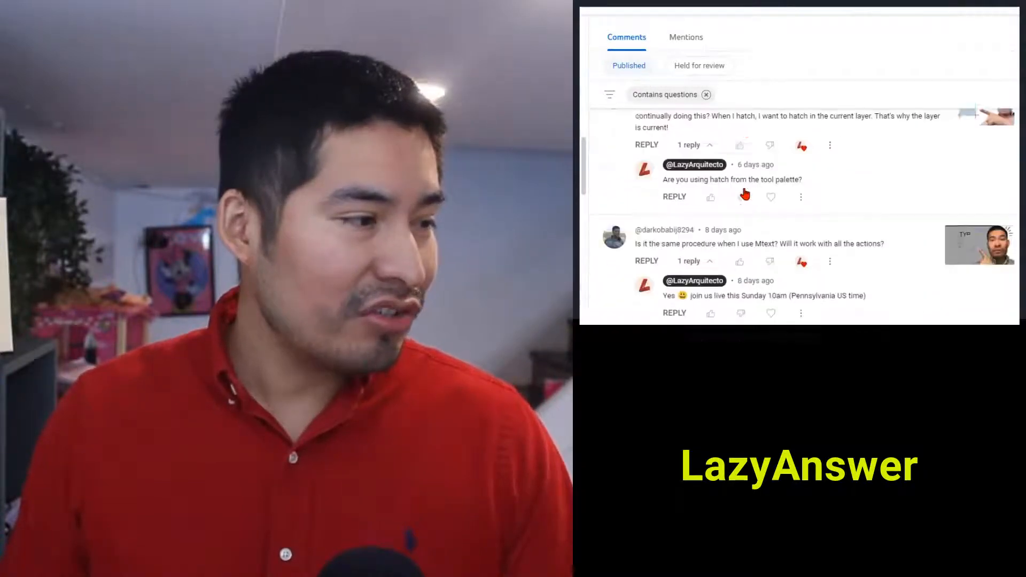
scroll(753, 197, "down", 3)
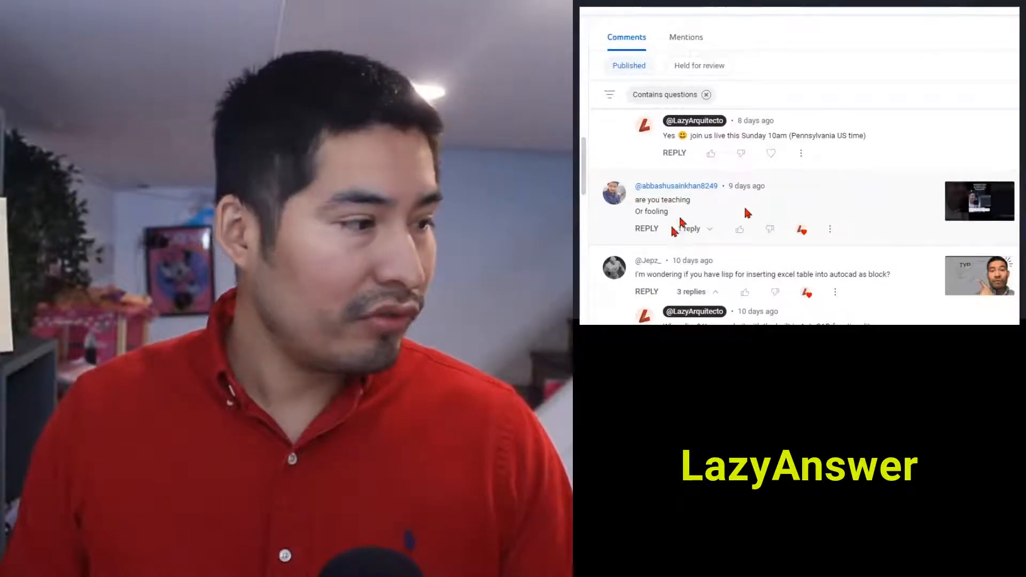
left_click_drag(669, 212, 635, 203)
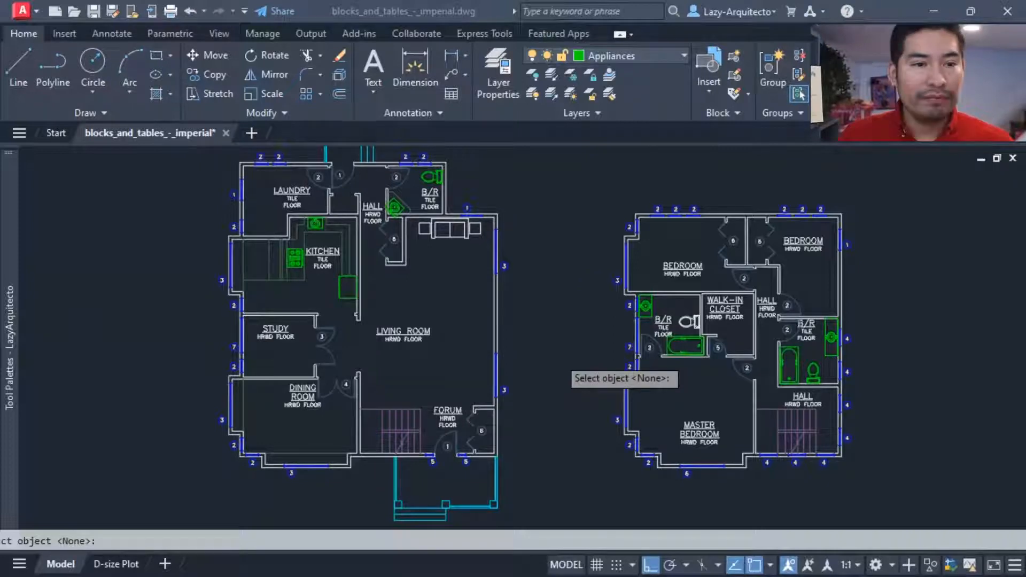
Step: Return to the AutoCAD floor plan, cancel the running command and check which layer the STUDY label is on
key("Escape")
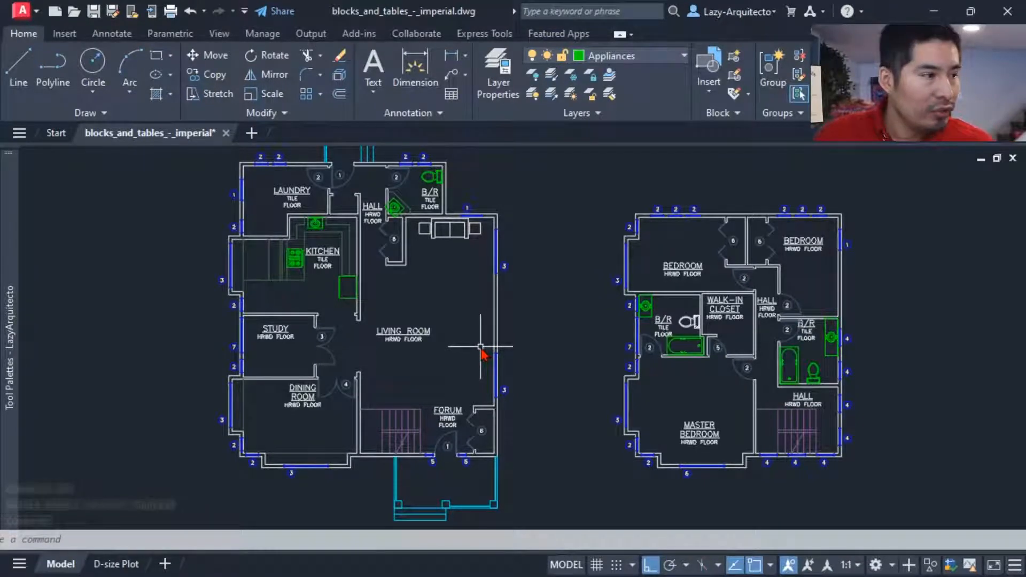
middle_click_drag(488, 364, 491, 364)
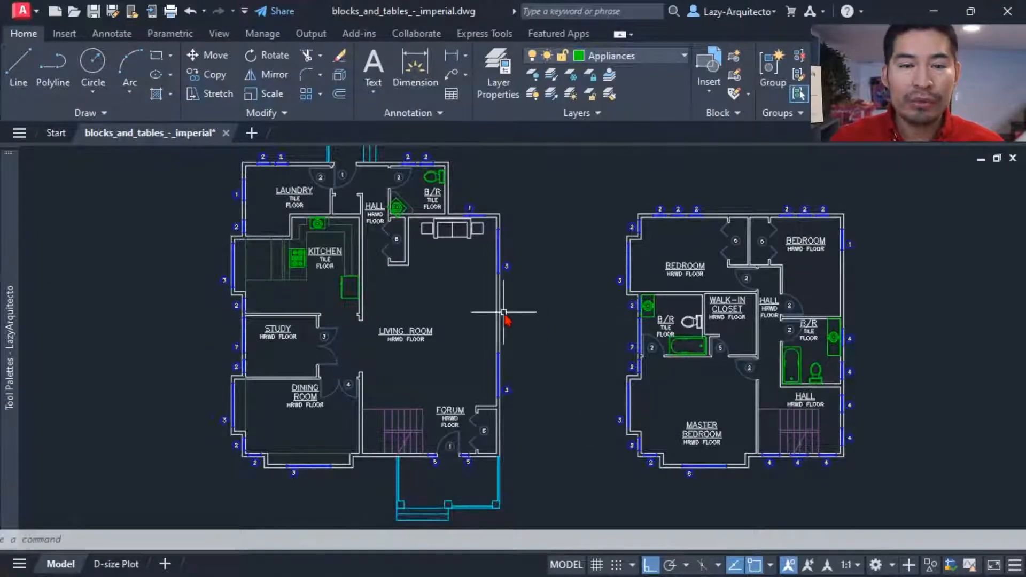
middle_click_drag(335, 297, 343, 303)
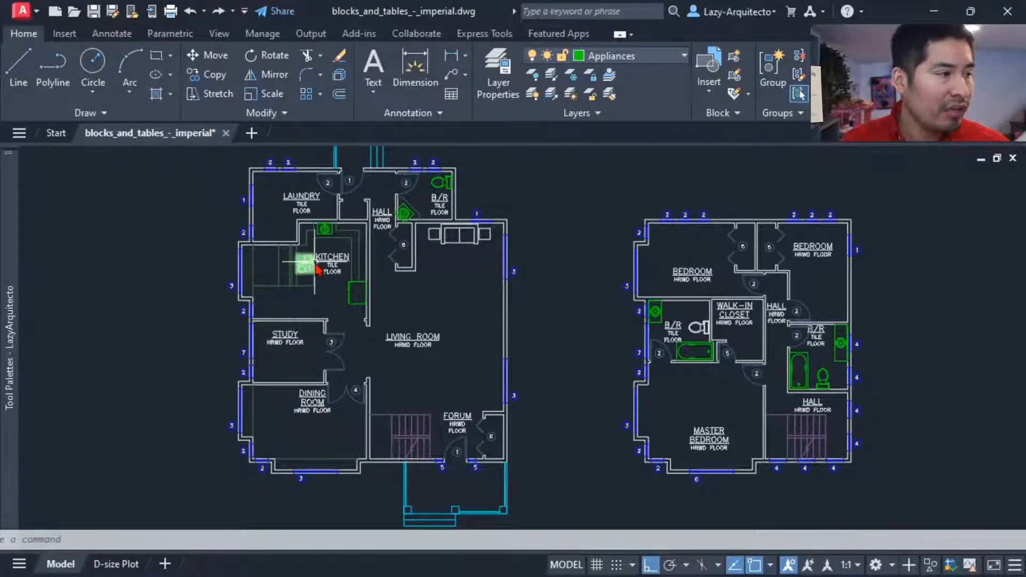
left_click(320, 332)
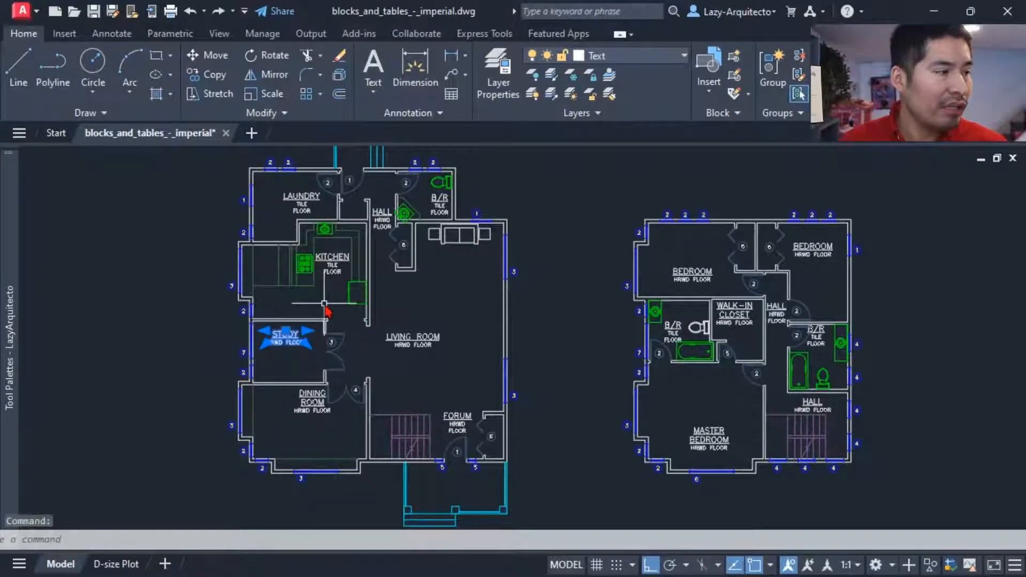
key("Escape")
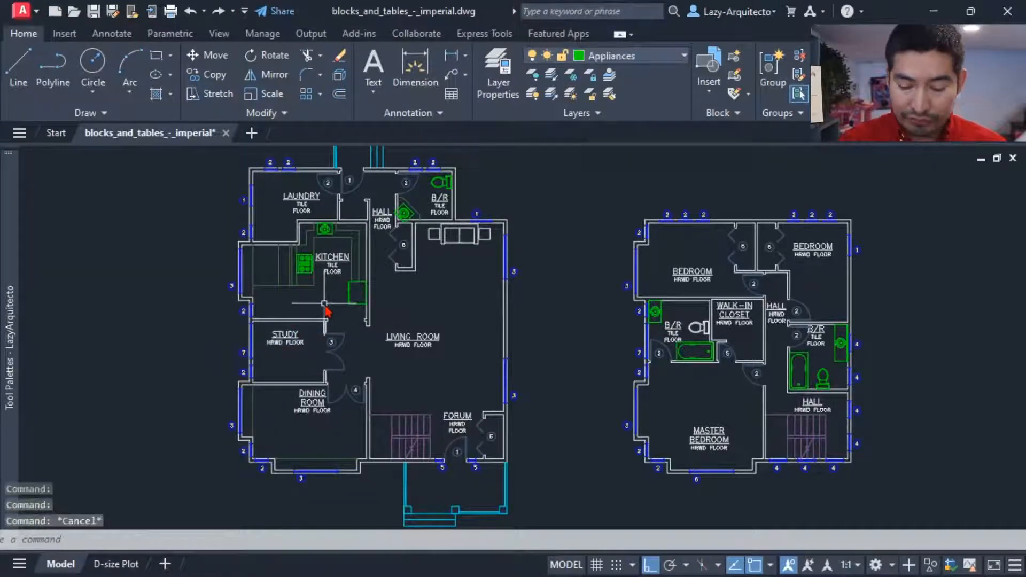
Step: Isolate the layer of the STUDY room label with the LAYISO command
type("LAYISO")
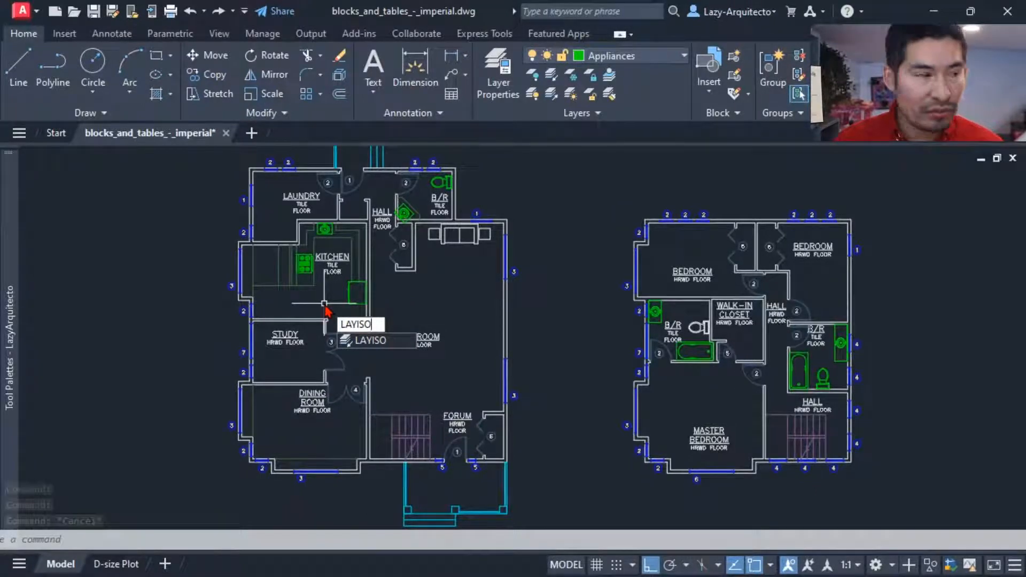
key("Return")
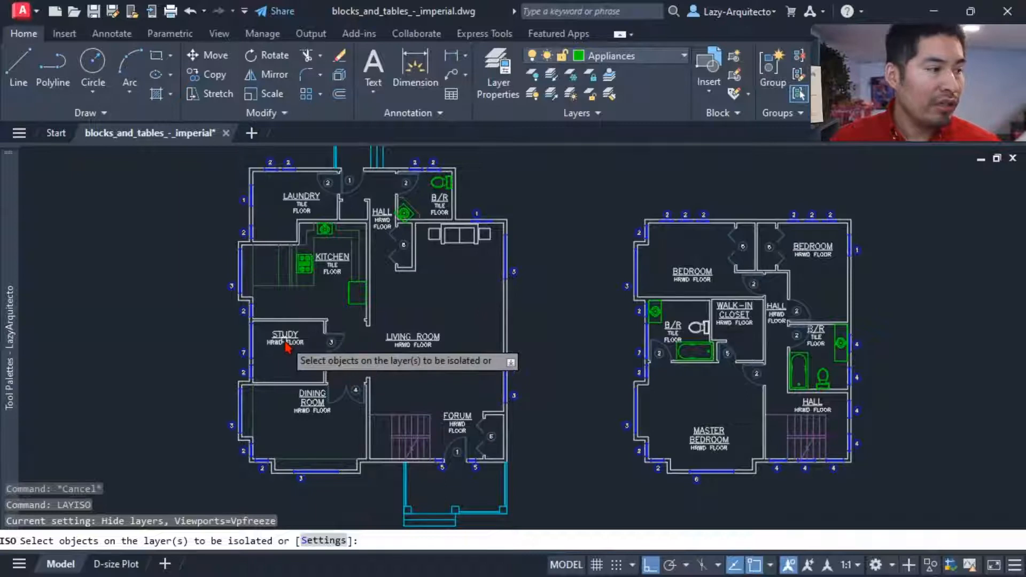
left_click(280, 342)
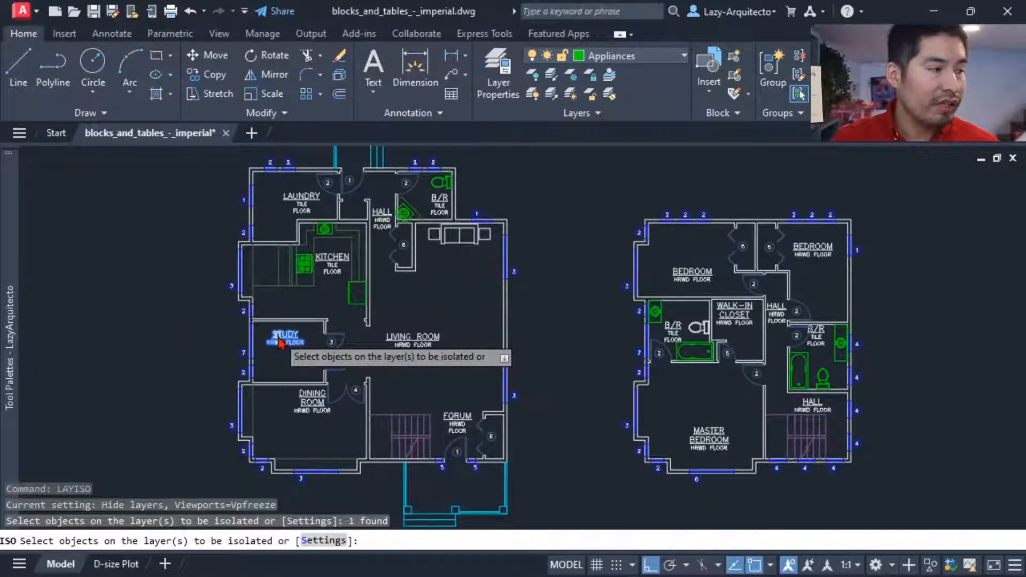
key("Return")
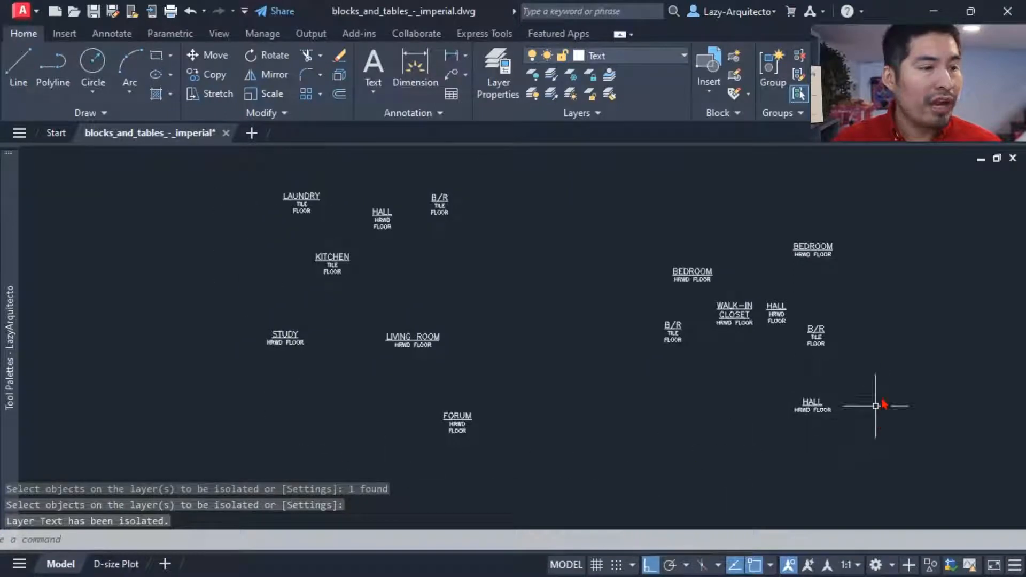
Step: Select all the isolated room labels on both floor plans and move them to the A-RMNM layer
left_click(222, 176)
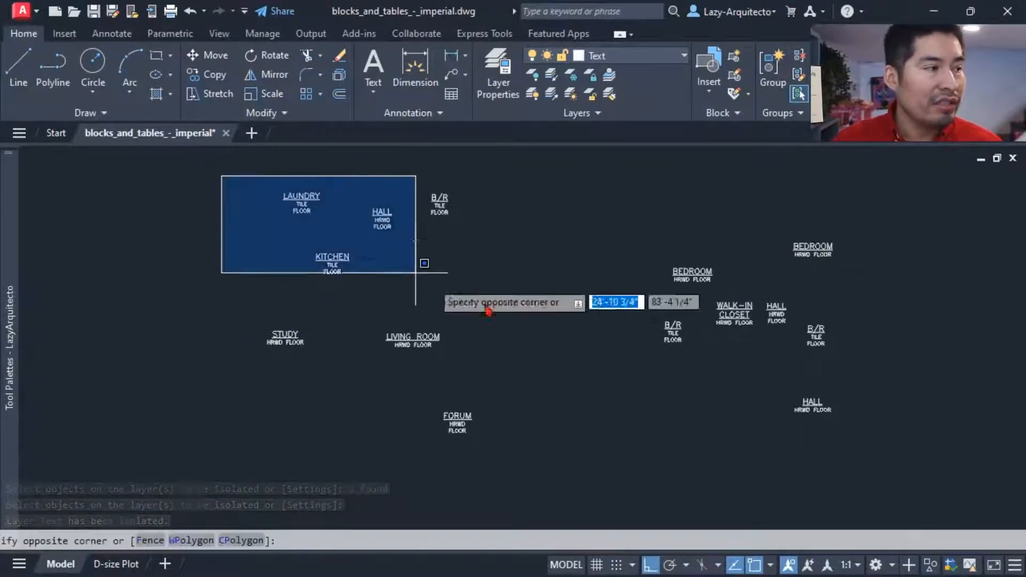
left_click(829, 428)
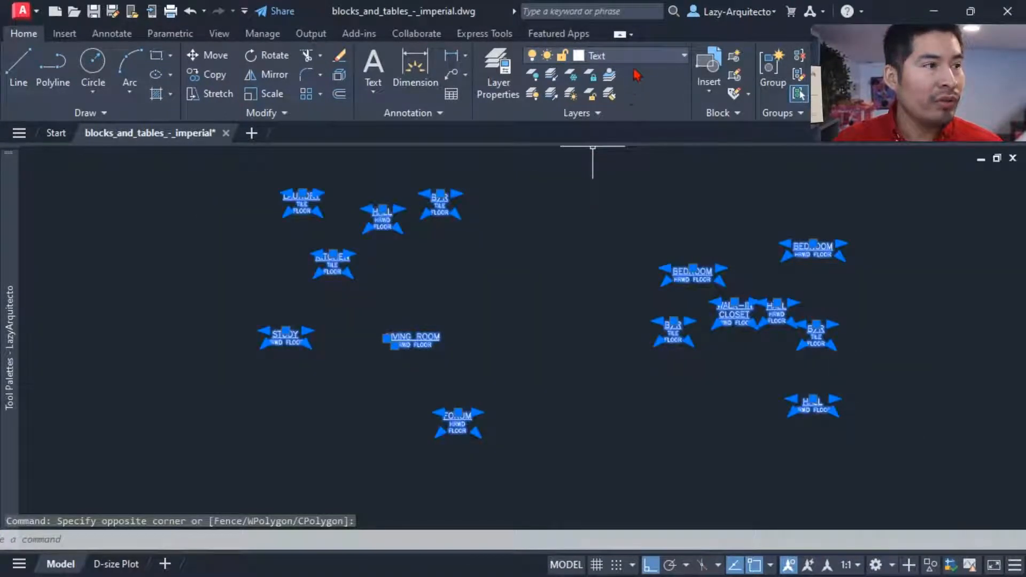
left_click(648, 56)
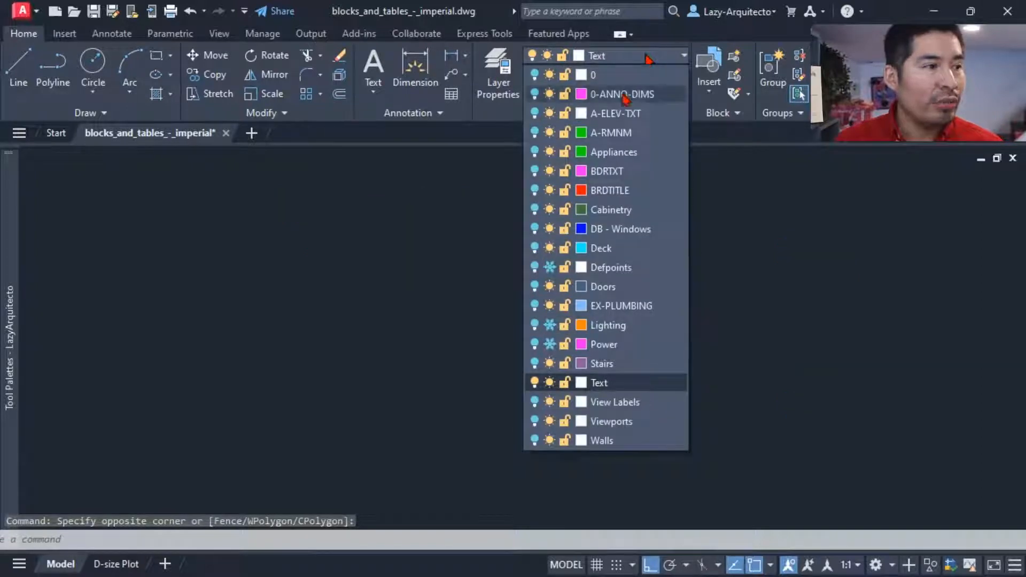
left_click(613, 135)
left_click(599, 313)
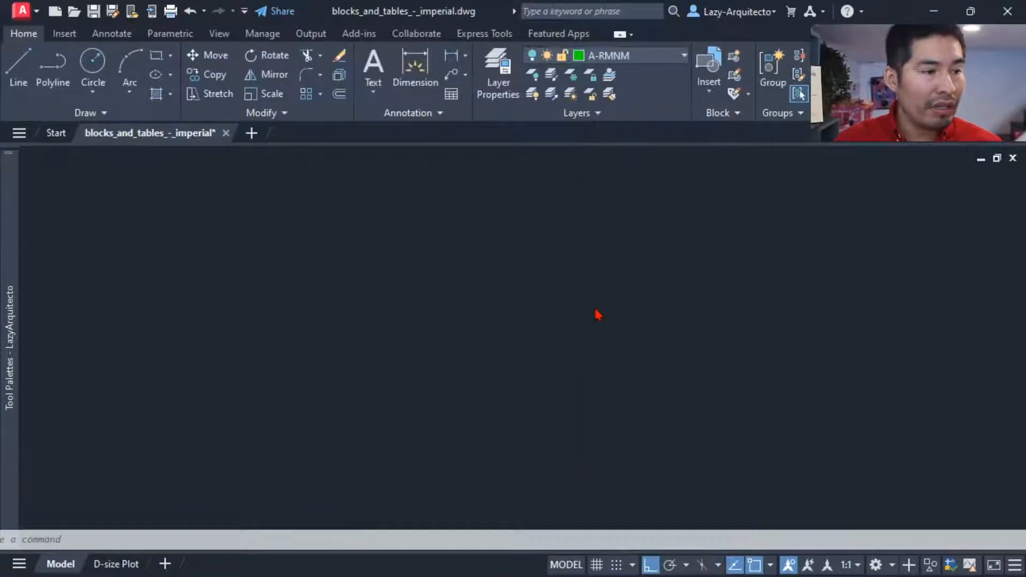
Step: Restore the hidden layers with LAYUNISO and check which layer the MASTER BEDROOM label is on
type("LAYU")
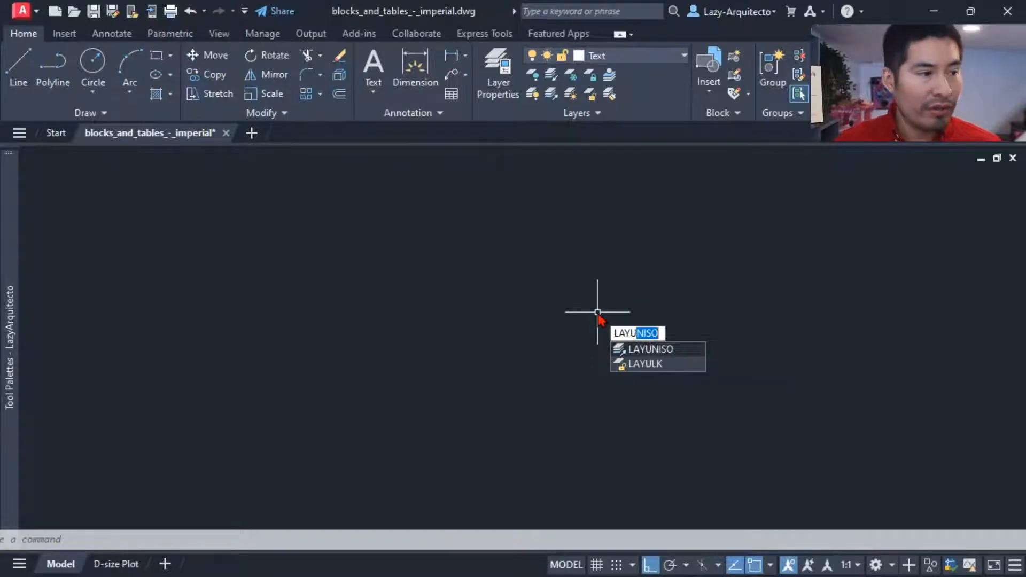
key("Return")
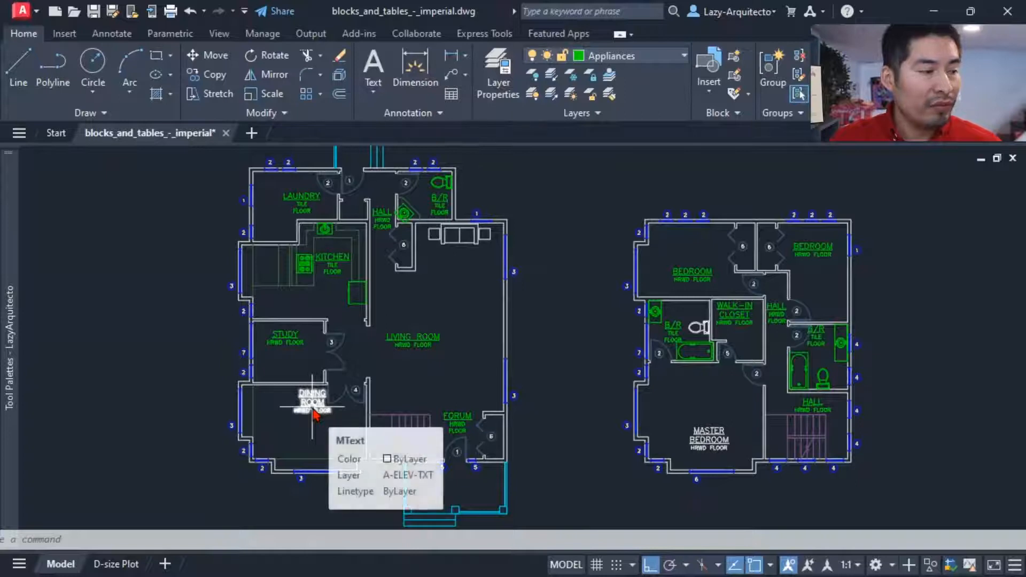
left_click(698, 442)
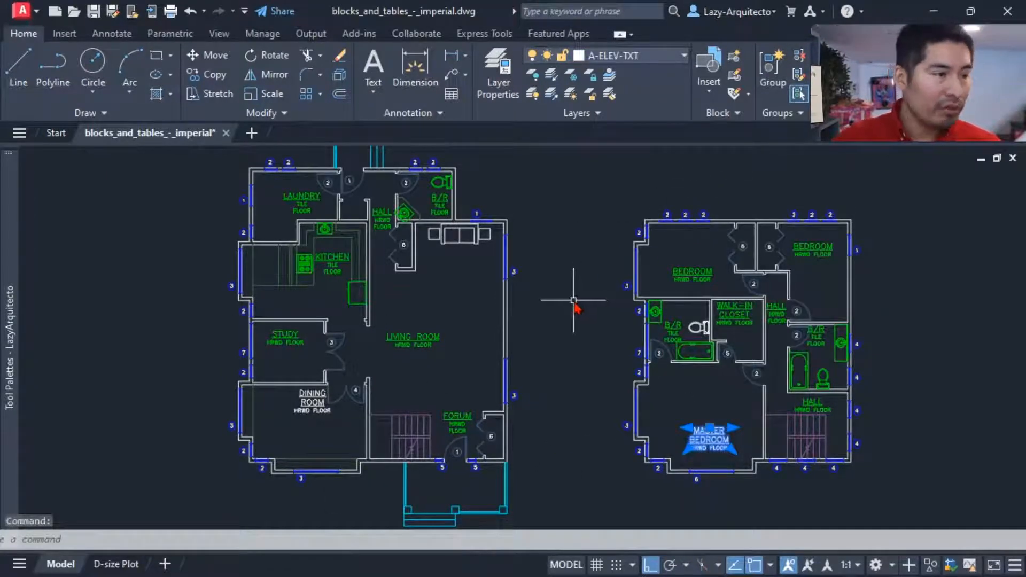
key("Escape")
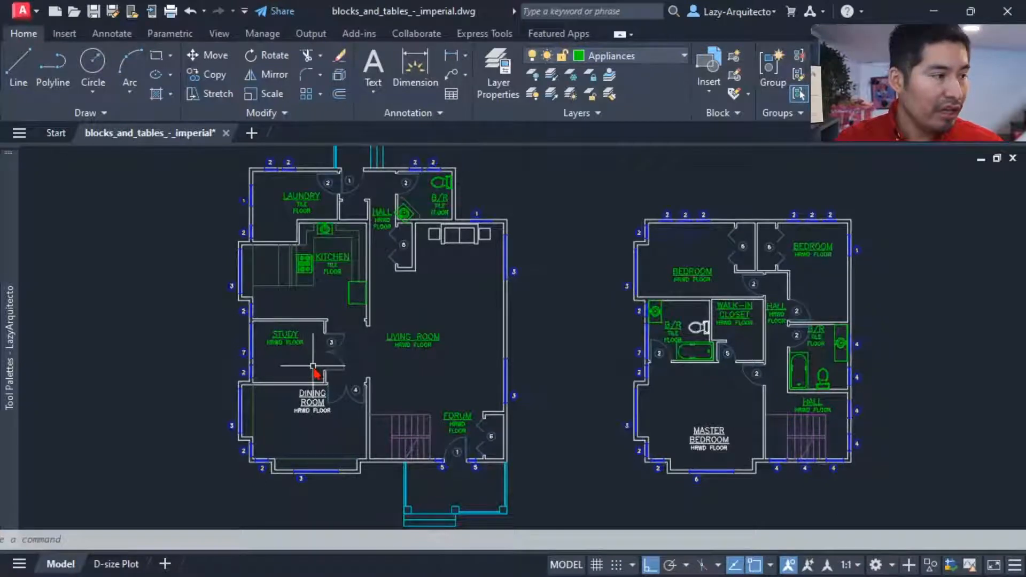
Step: Undo the layer restoration, the room labels' layer change and the layer isolation
key("ctrl+z")
key("ctrl+z")
key("ctrl+z")
key("ctrl+z")
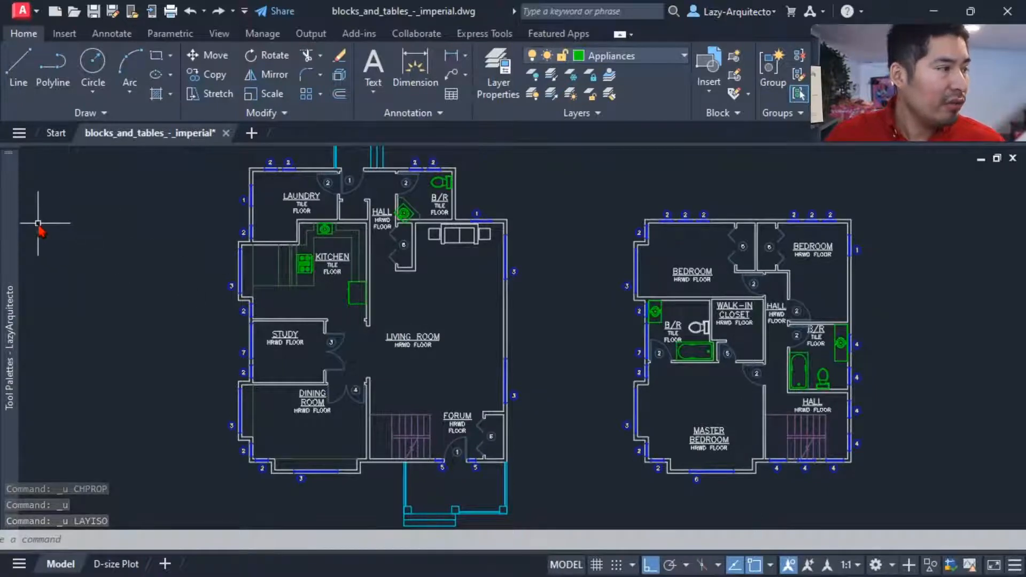
Step: Isolate all text objects with the LazyTextIso palette tool and move every room label to the A-RMNM layer
mouse_move(11, 214)
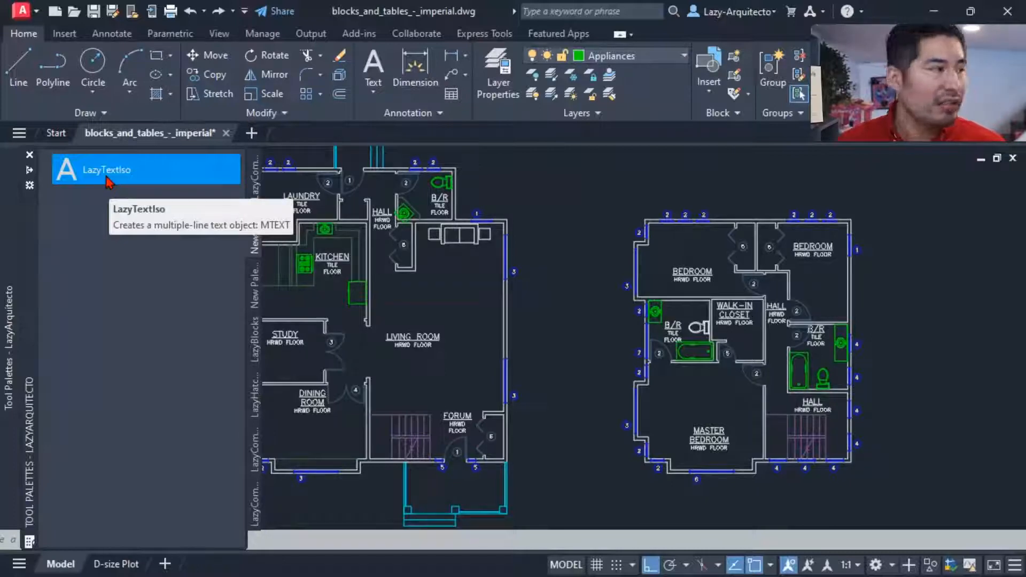
left_click(105, 178)
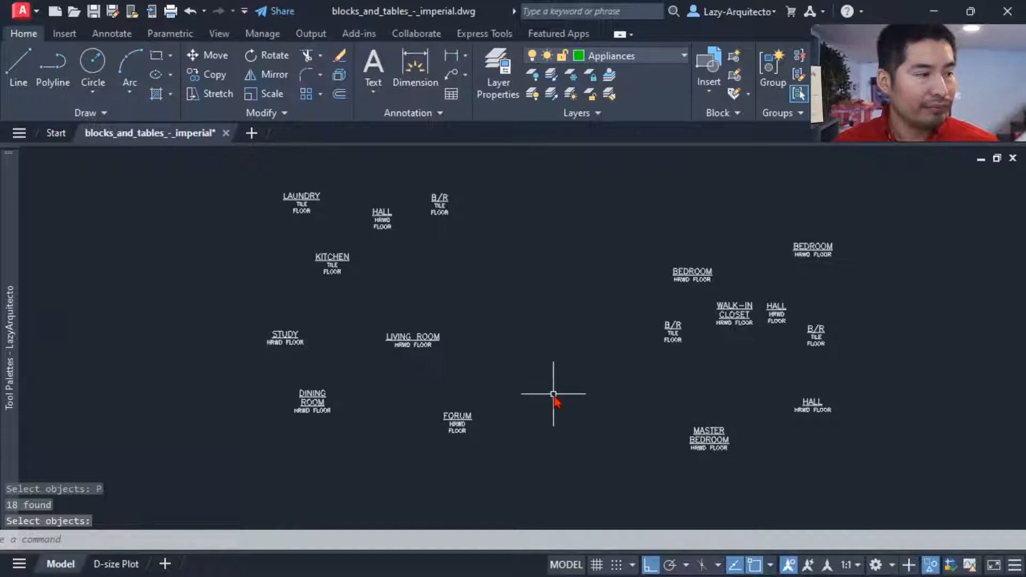
scroll(555, 394, "down", 3)
left_click(362, 283)
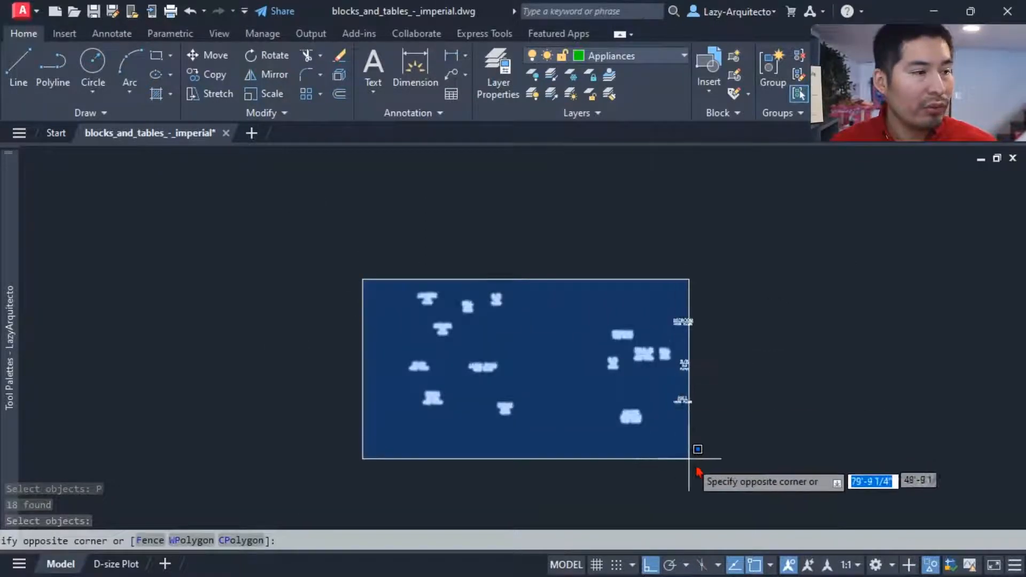
left_click(746, 495)
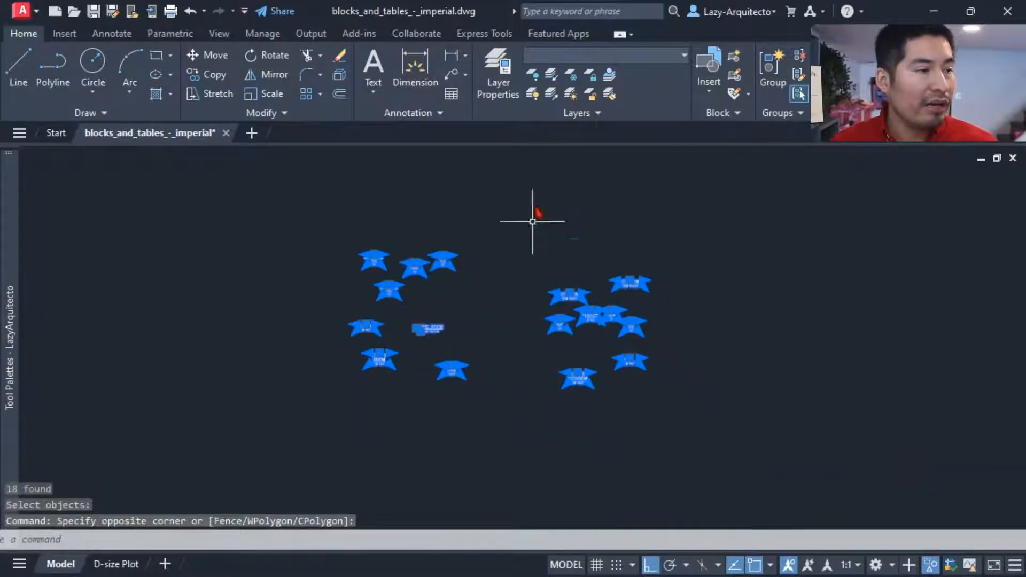
left_click(588, 55)
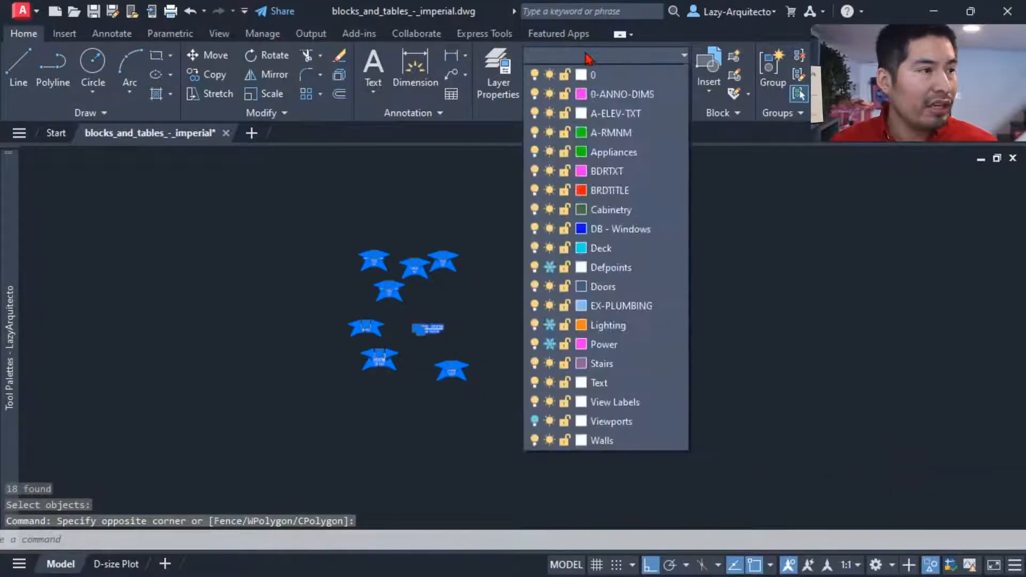
left_click(611, 133)
key("Escape")
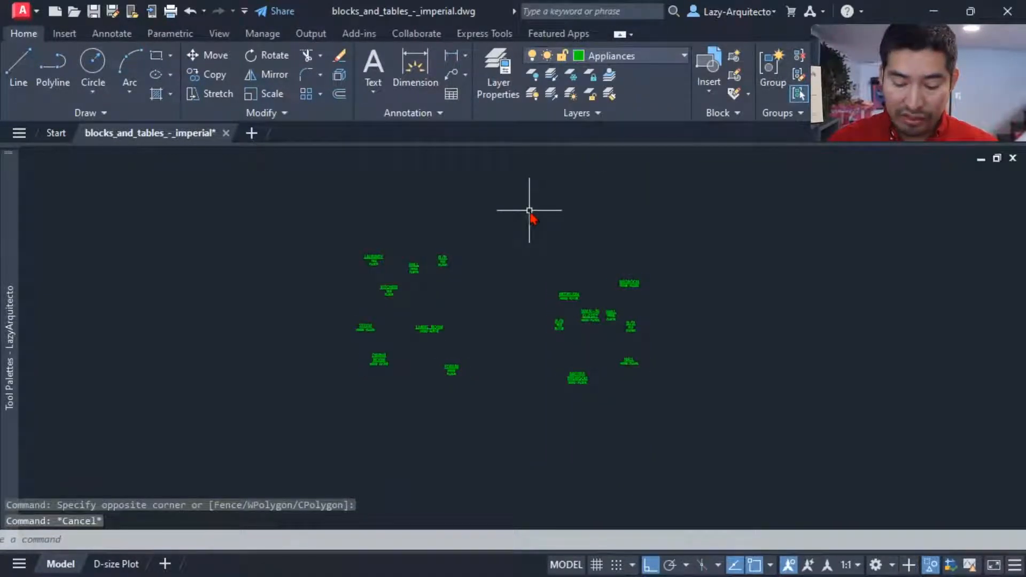
Step: Try to bring back the hidden floor plan objects with the LAYUNISO command
type("LAYUNISO")
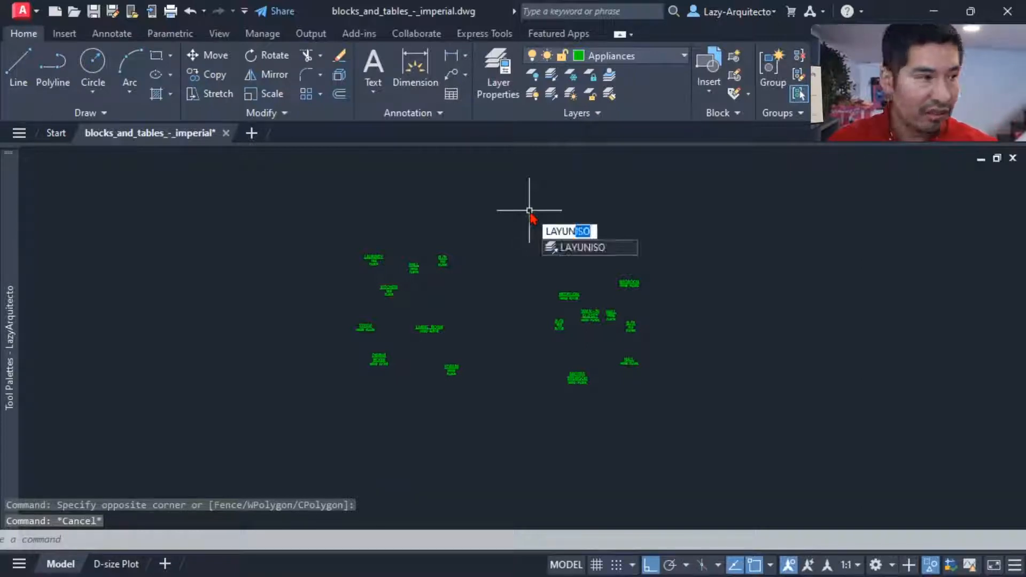
key("Return")
type("LA")
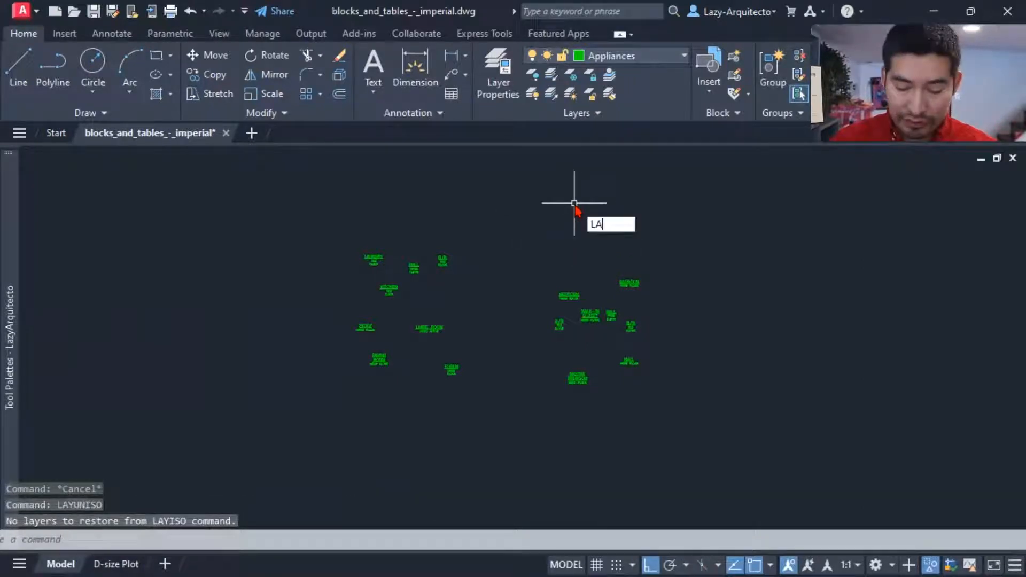
key("Escape")
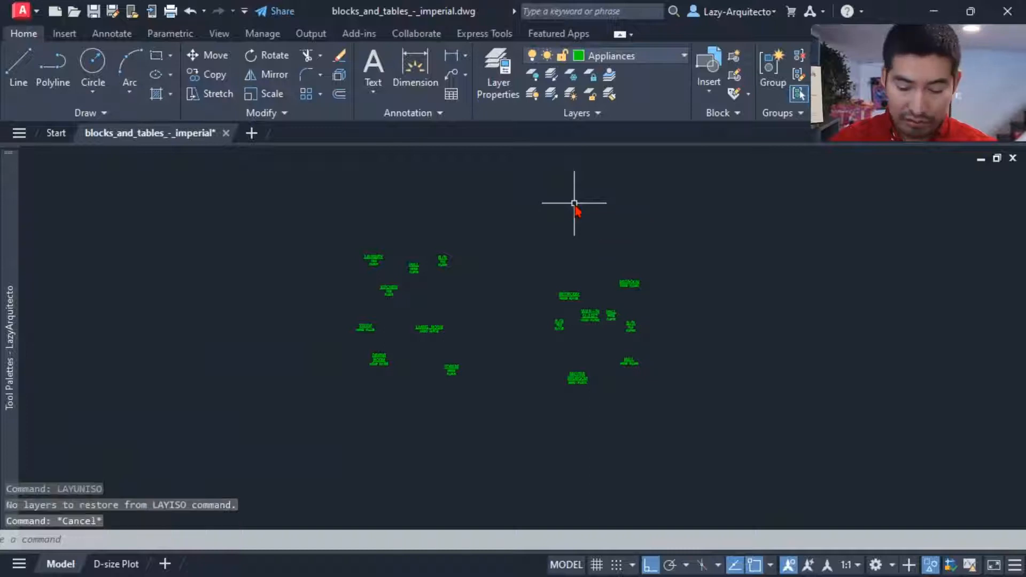
Step: Bring back the hidden floor plan objects with the UNISOLATE command
key("Escape")
type("IS")
key("Escape")
type("U")
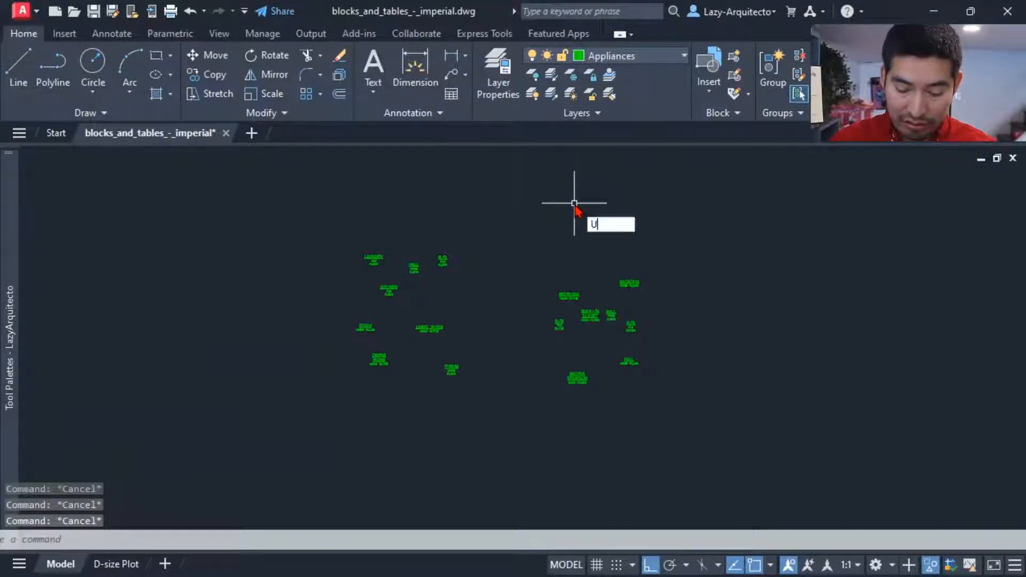
type("NISO")
key("Return")
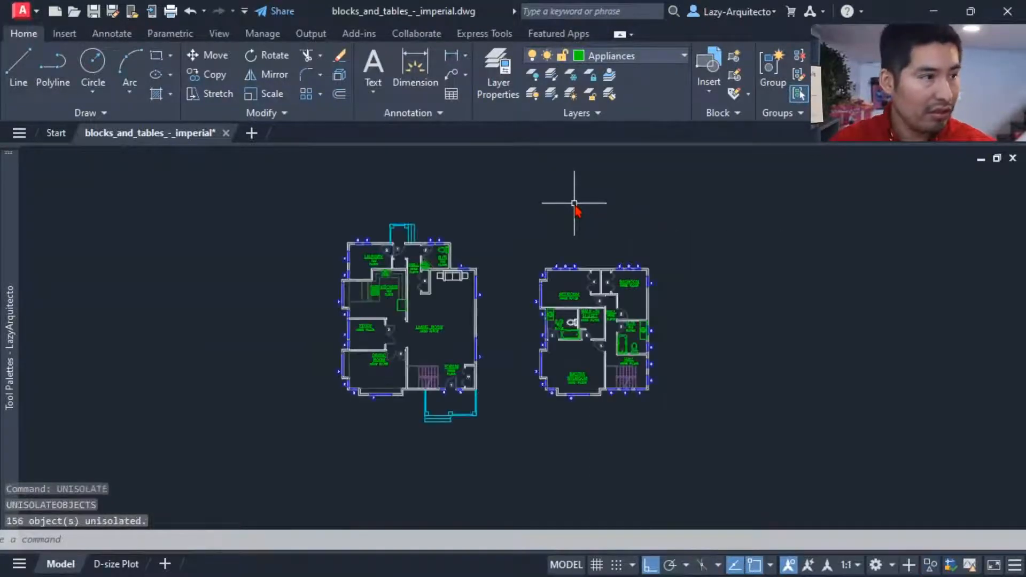
Step: Check which layer the DINING ROOM and LIVING ROOM labels are on
middle_click_drag(458, 323, 431, 330)
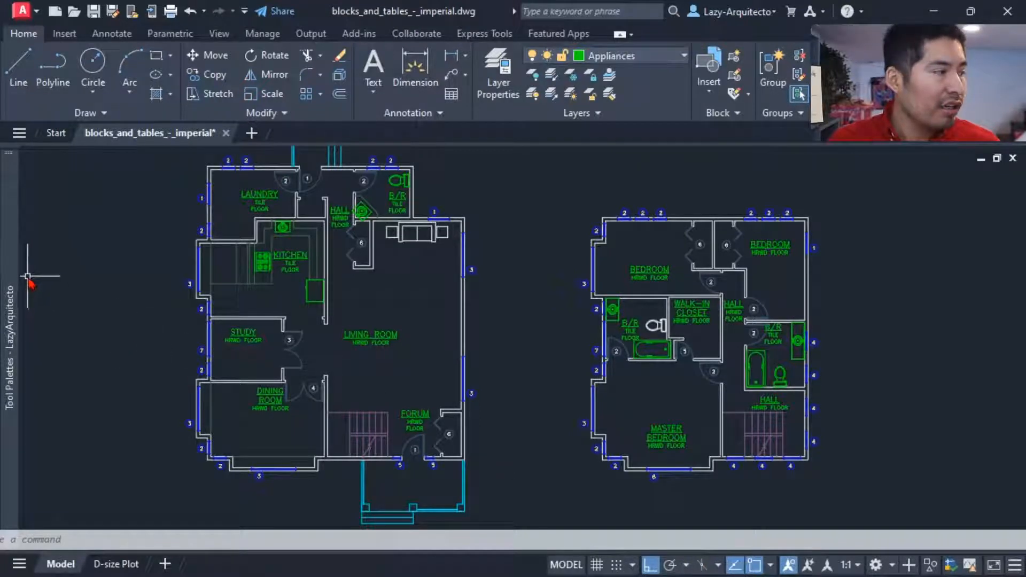
mouse_move(19, 266)
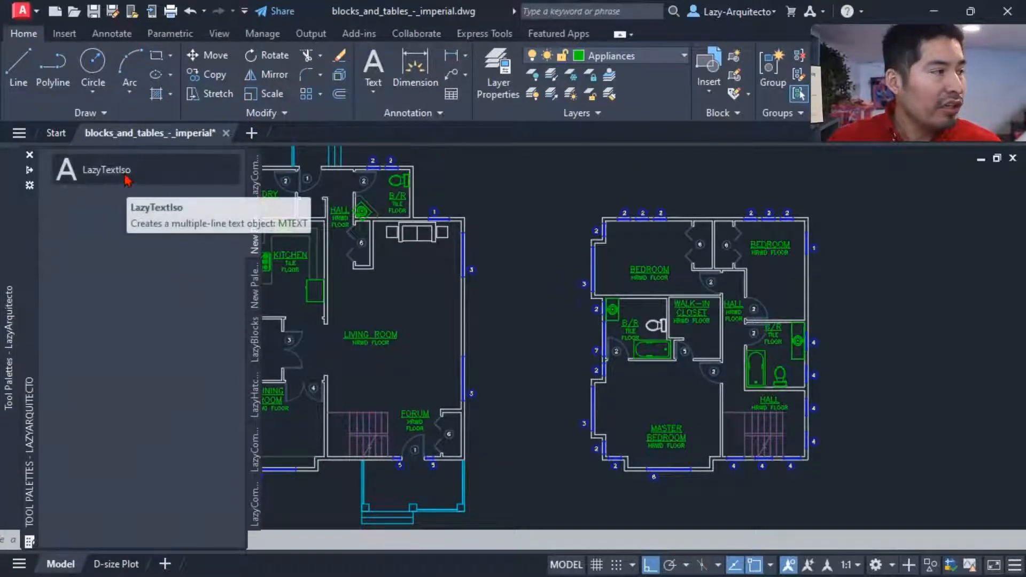
left_click_drag(127, 175, 357, 352)
middle_click_drag(357, 351, 413, 350)
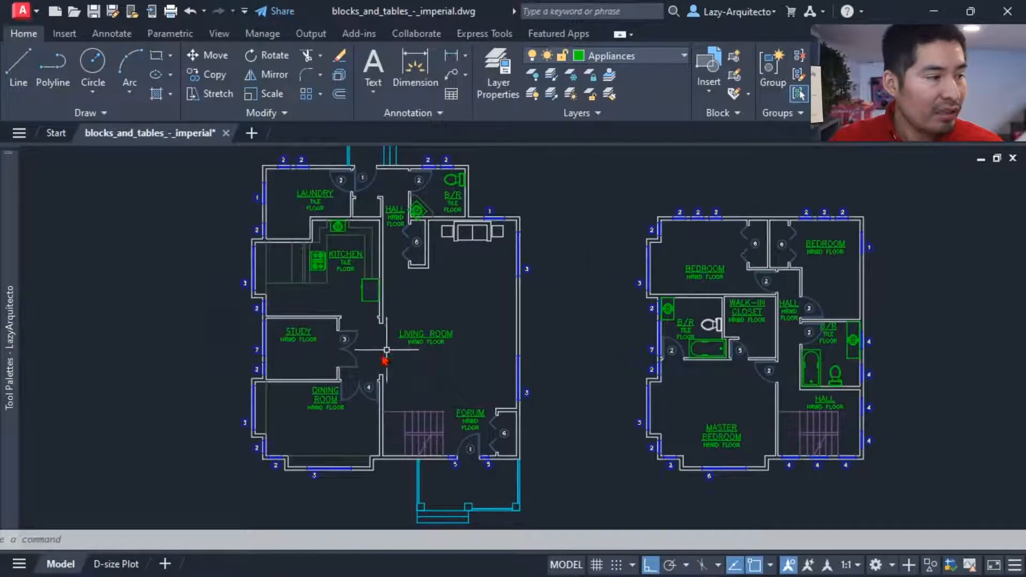
left_click(334, 411)
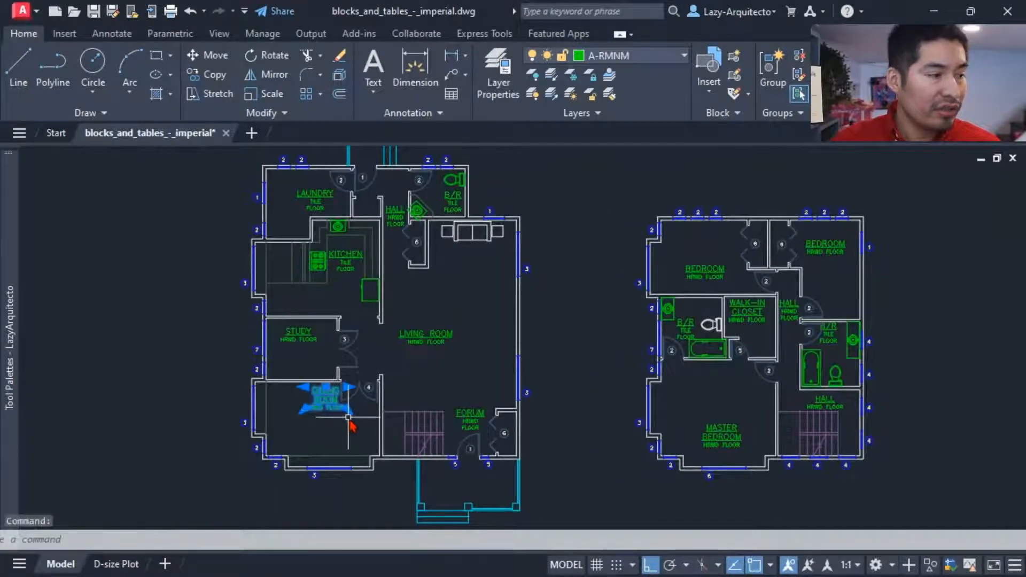
scroll(349, 427, "up", 3)
middle_click_drag(335, 428, 451, 383)
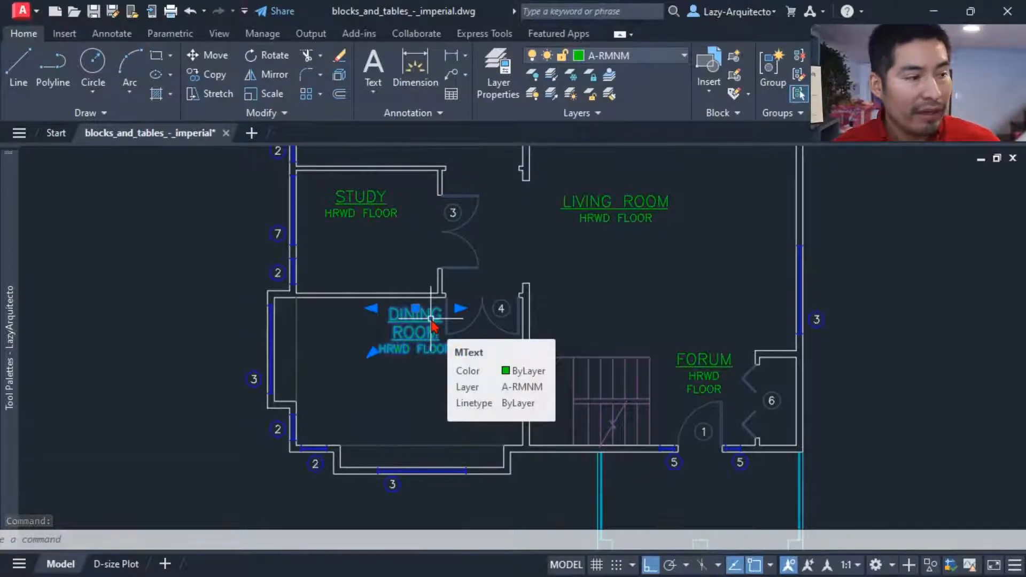
key("Escape")
left_click(600, 206)
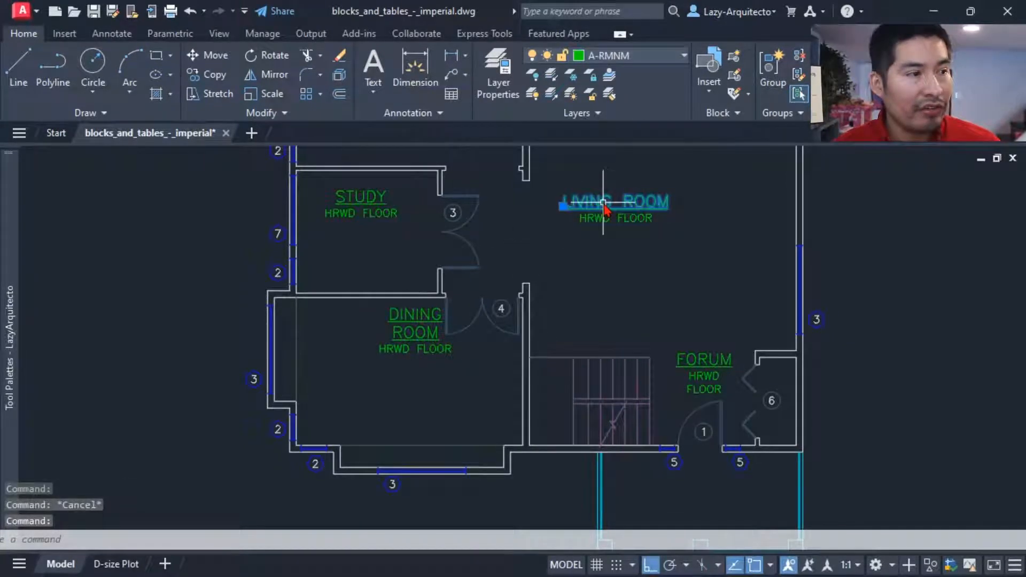
key("Escape")
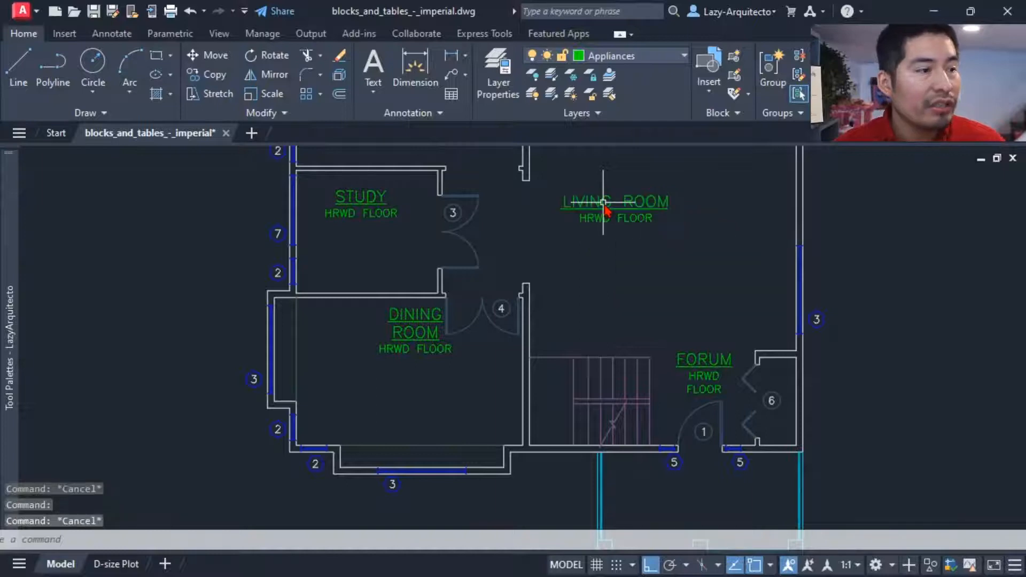
scroll(568, 294, "down", 6)
middle_click_drag(568, 293, 499, 324)
scroll(569, 293, "up", 4)
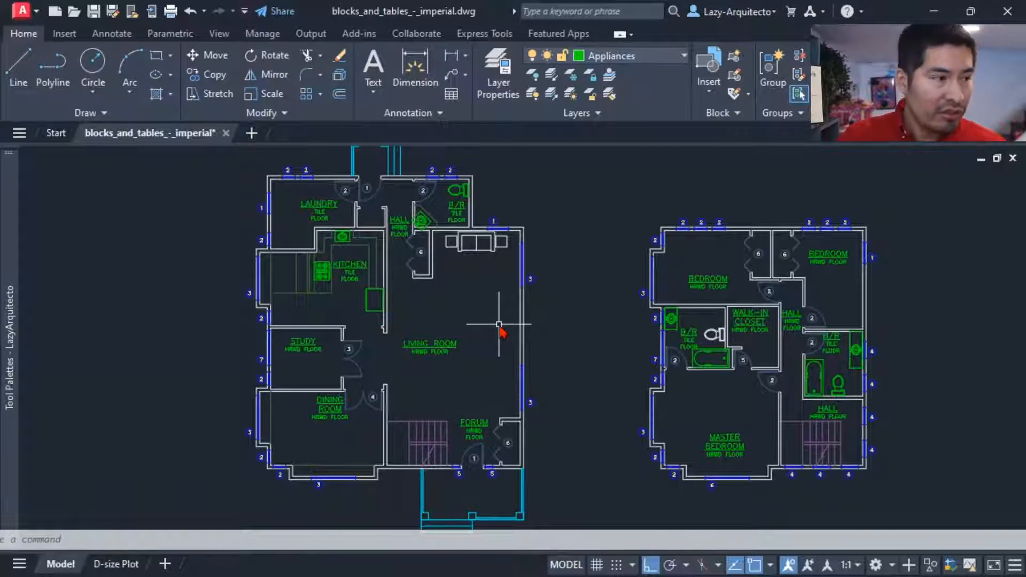
middle_click_drag(451, 324, 434, 325)
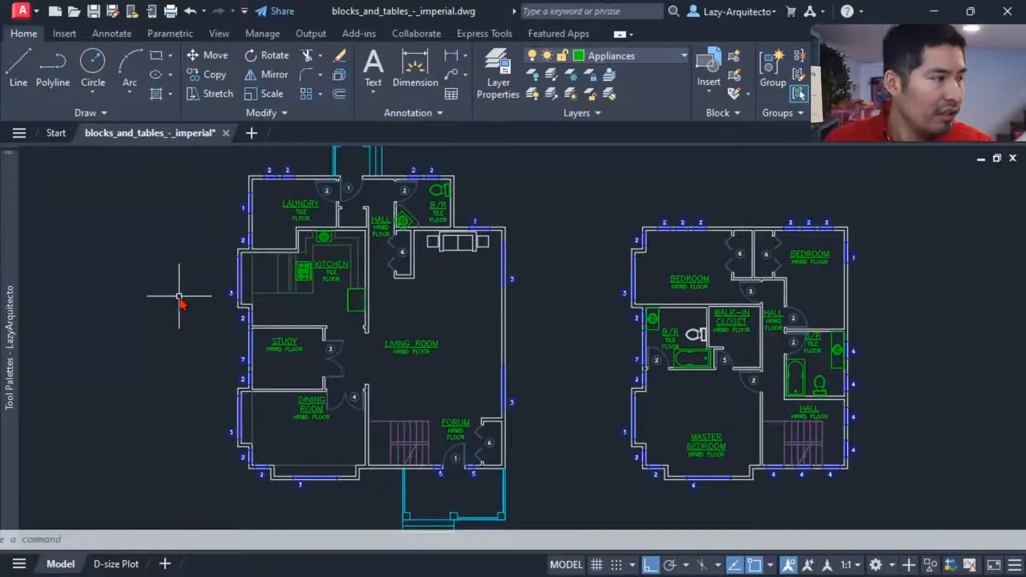
middle_click_drag(421, 341, 413, 339)
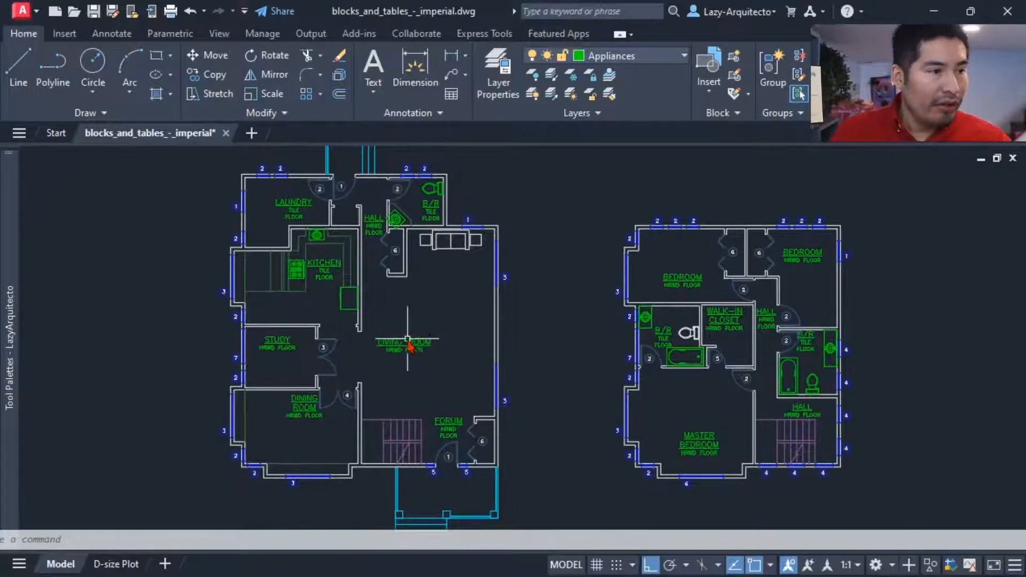
middle_click_drag(345, 348, 343, 354)
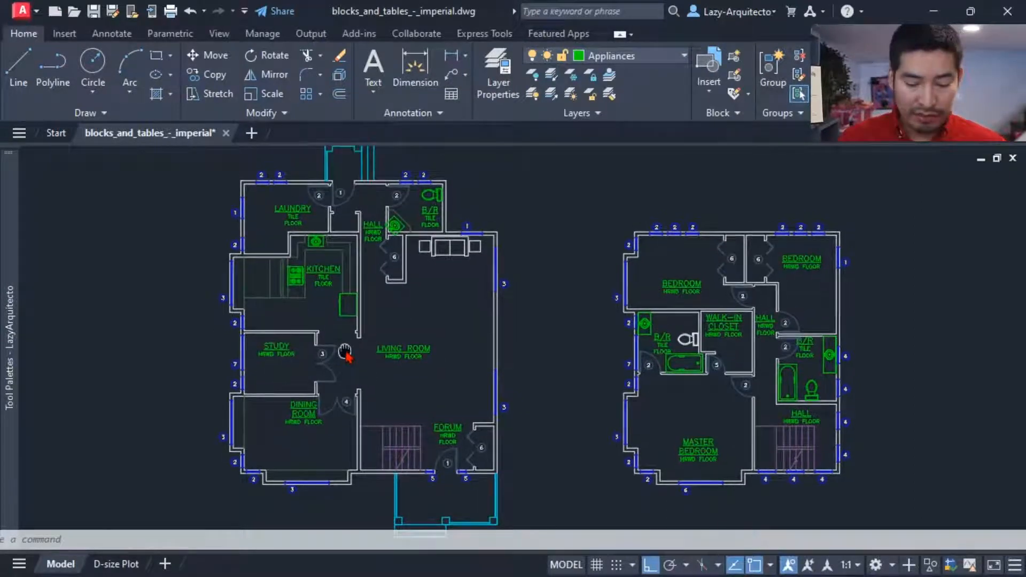
Step: Undo the unisolation, the room labels' layer change and the text isolation
key("ctrl+z")
key("ctrl+z")
key("ctrl+z")
key("ctrl+z")
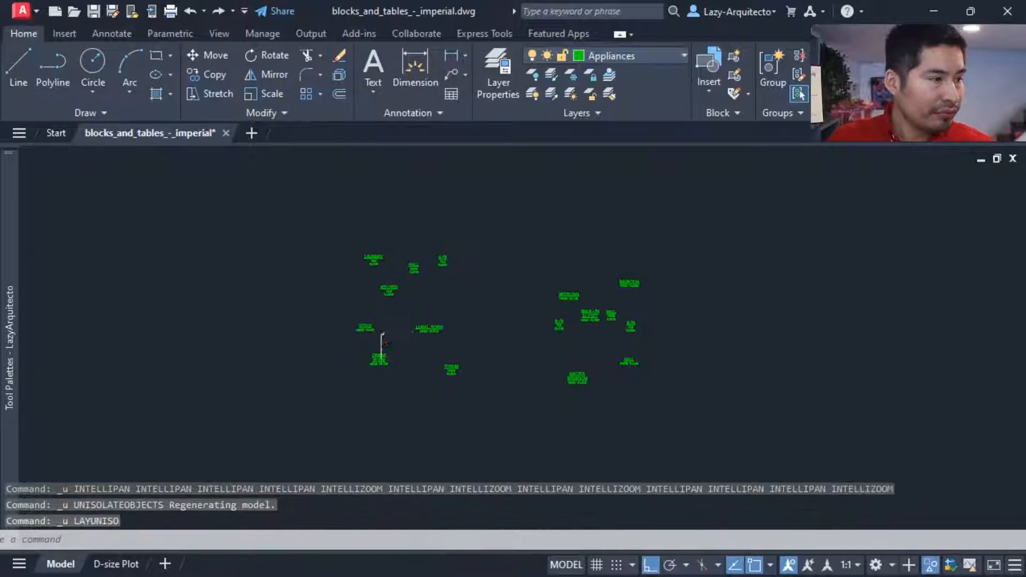
key("ctrl+z")
key("ctrl+z")
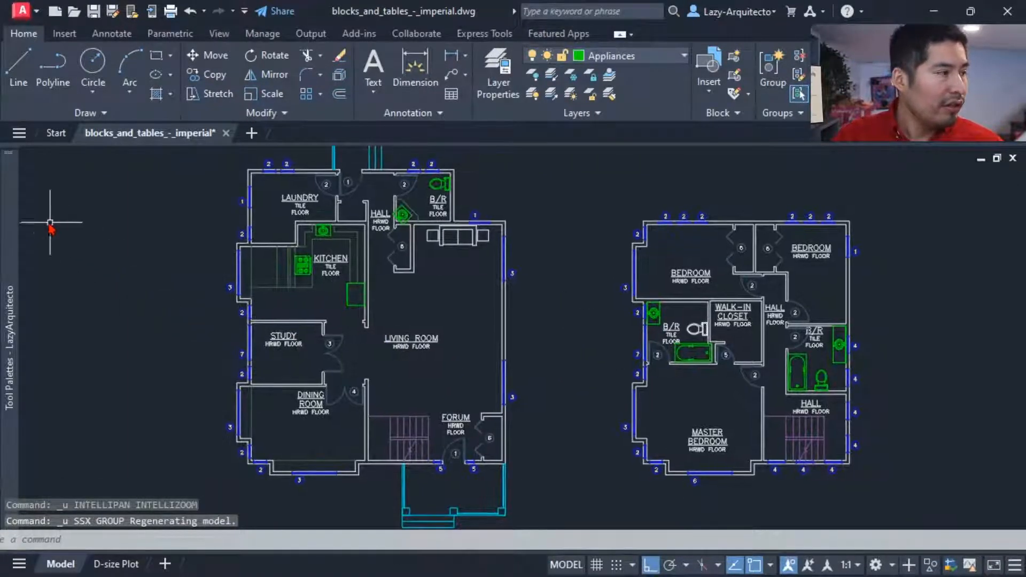
Step: Delete the LazyTextIso tool from the tool palette
mouse_move(16, 205)
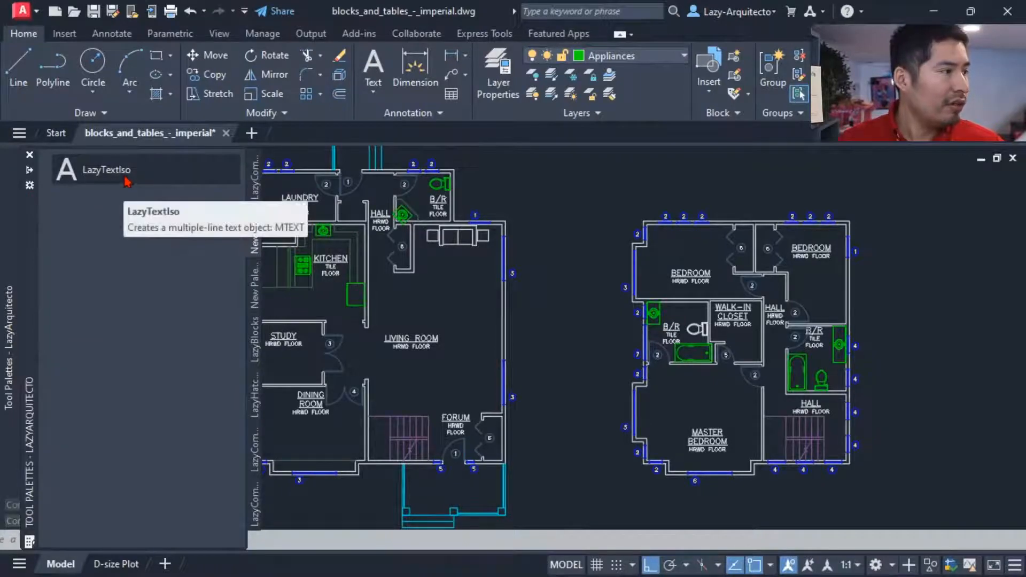
right_click(108, 171)
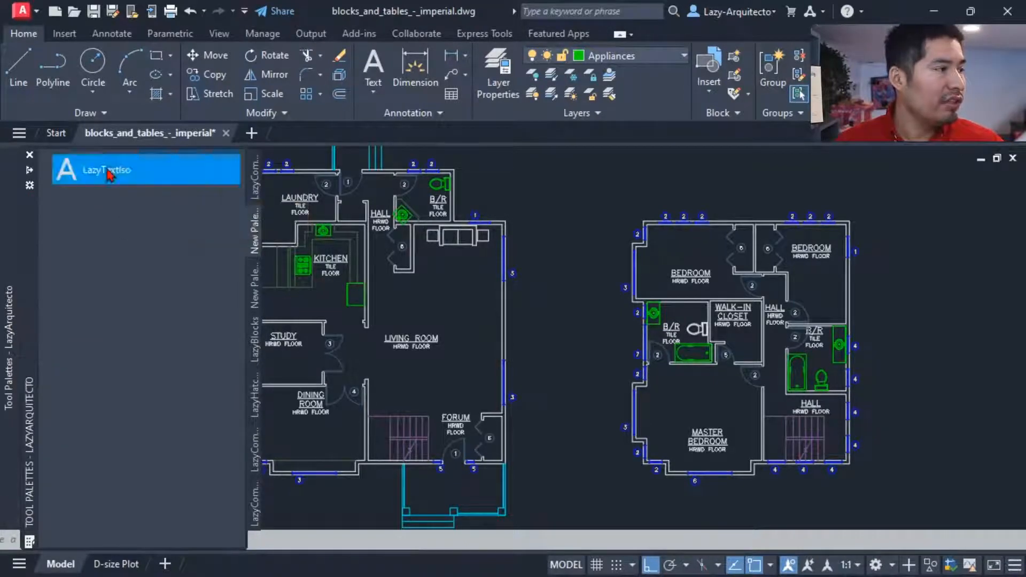
left_click(149, 221)
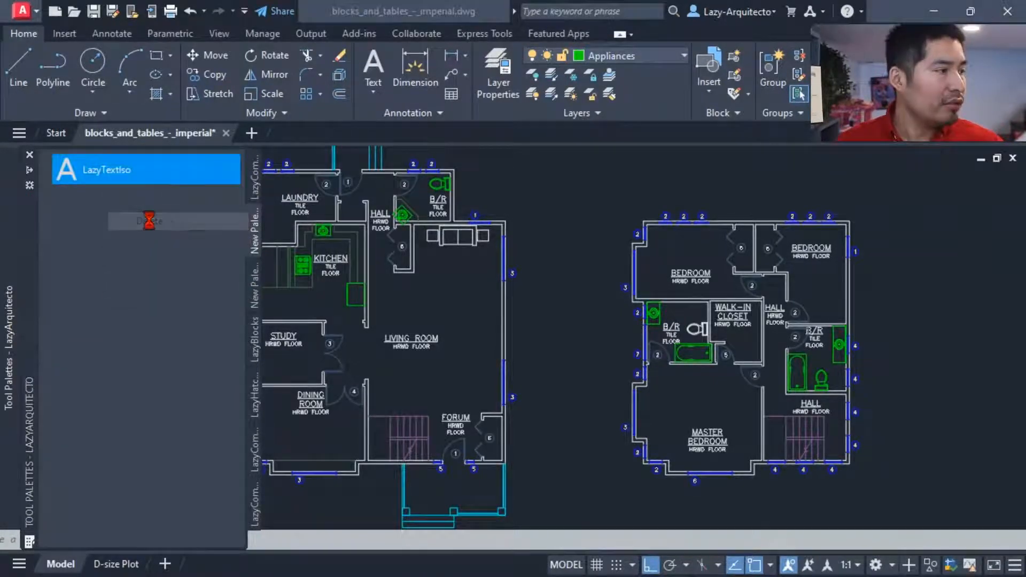
left_click(553, 328)
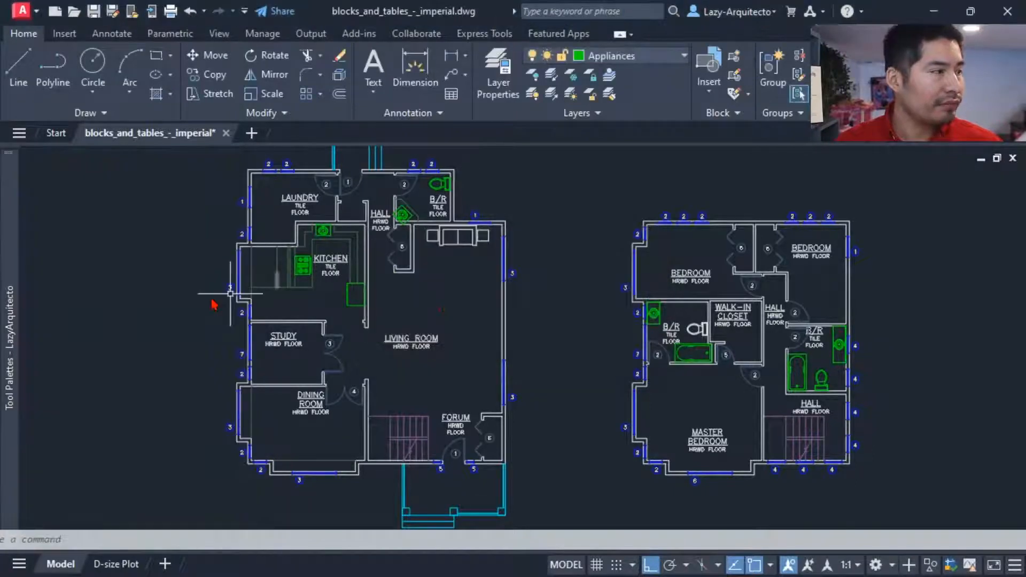
Step: Keep the tool palettes open without auto-hide at a reduced width, closing and reopening them once
mouse_move(15, 227)
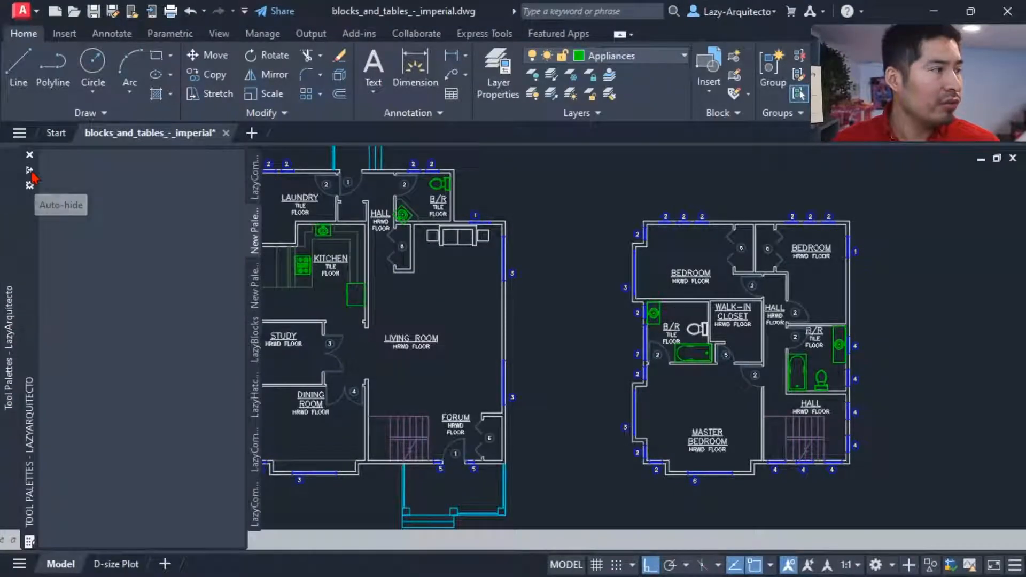
left_click(29, 170)
left_click(30, 171)
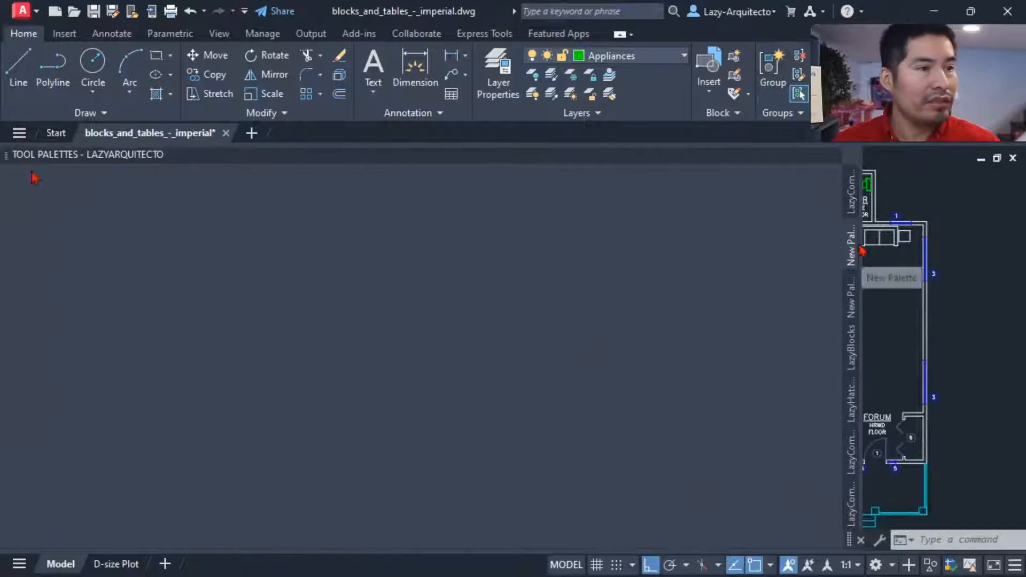
left_click_drag(861, 244, 222, 242)
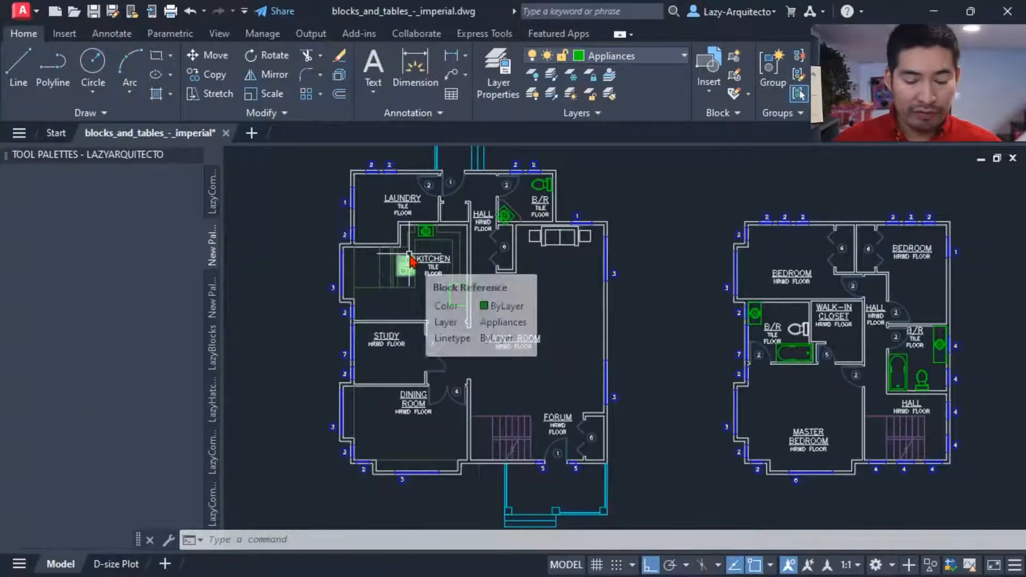
key("ctrl+3")
key("ctrl+3")
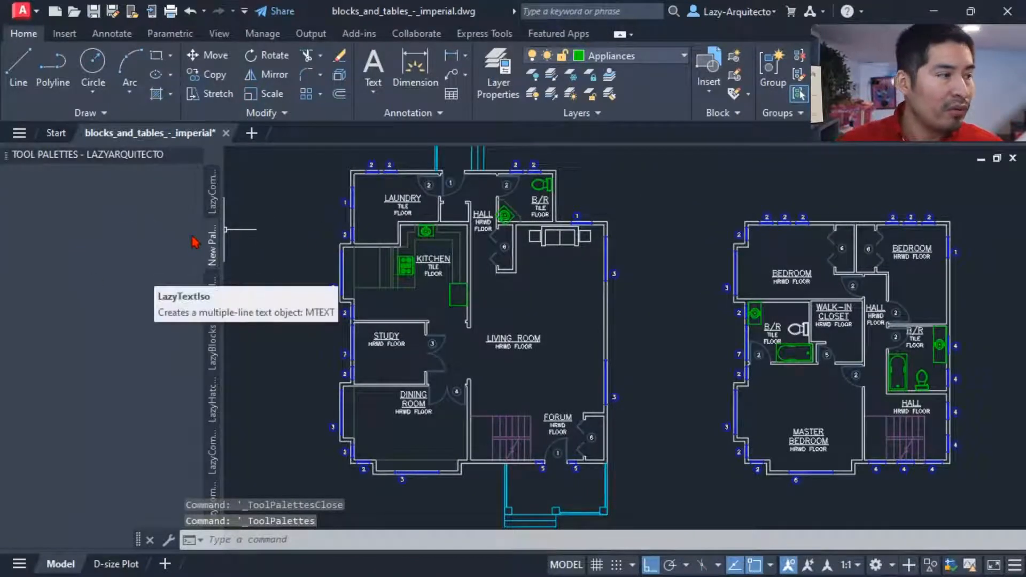
Step: Add the STUDY label to the empty tool palette as a new MText tool and clear the selection
left_click(387, 334)
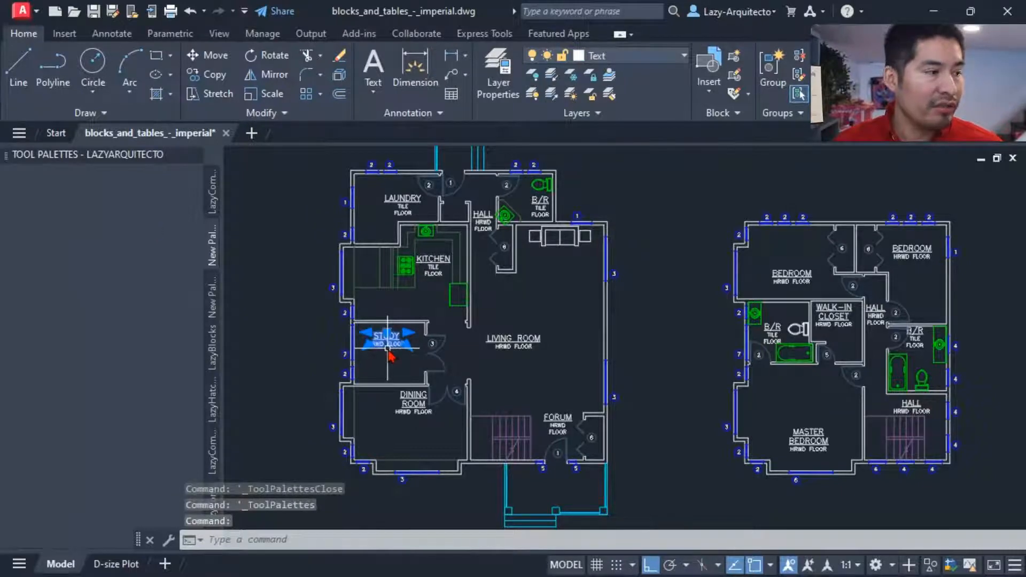
left_click_drag(392, 345, 126, 223)
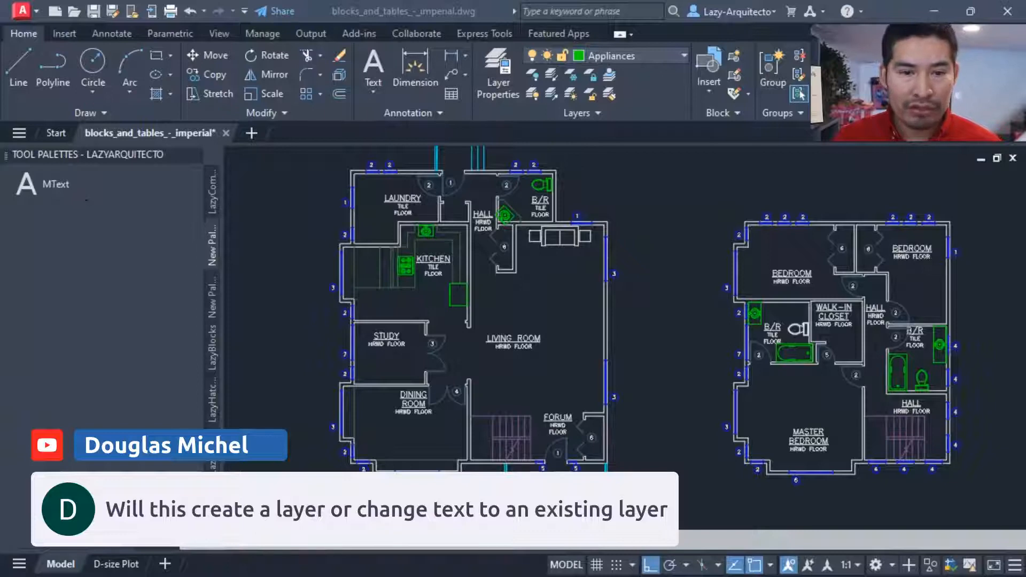
left_click(462, 354)
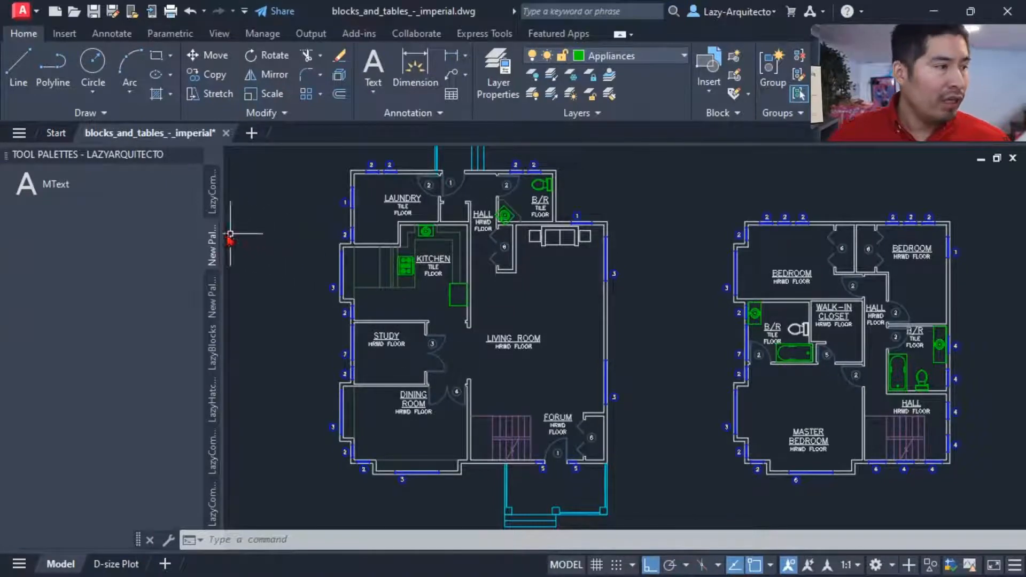
Step: Open the new MText tool's properties, make the dialog narrower, and name the tool LazyTextIso
right_click(76, 191)
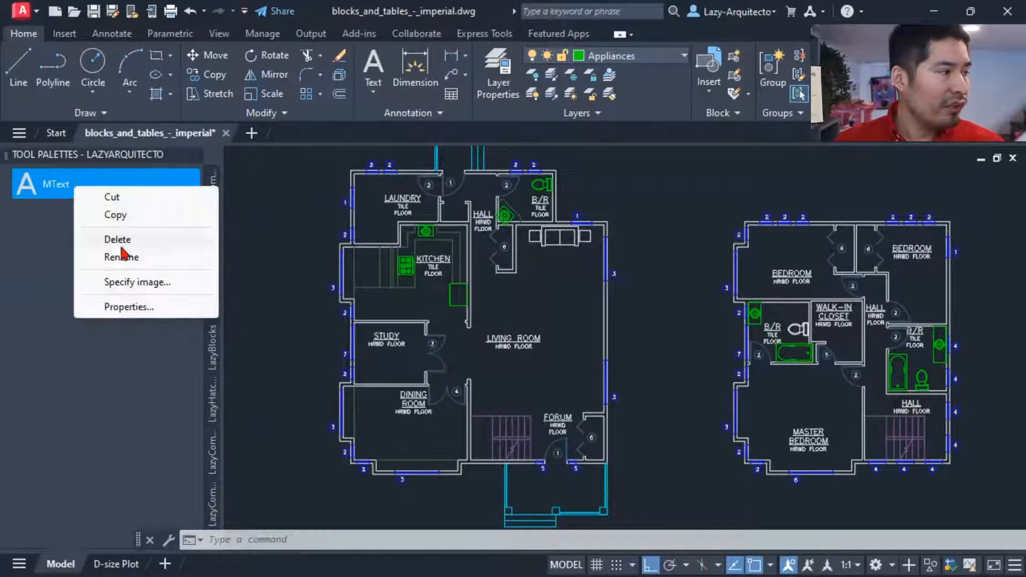
left_click(140, 309)
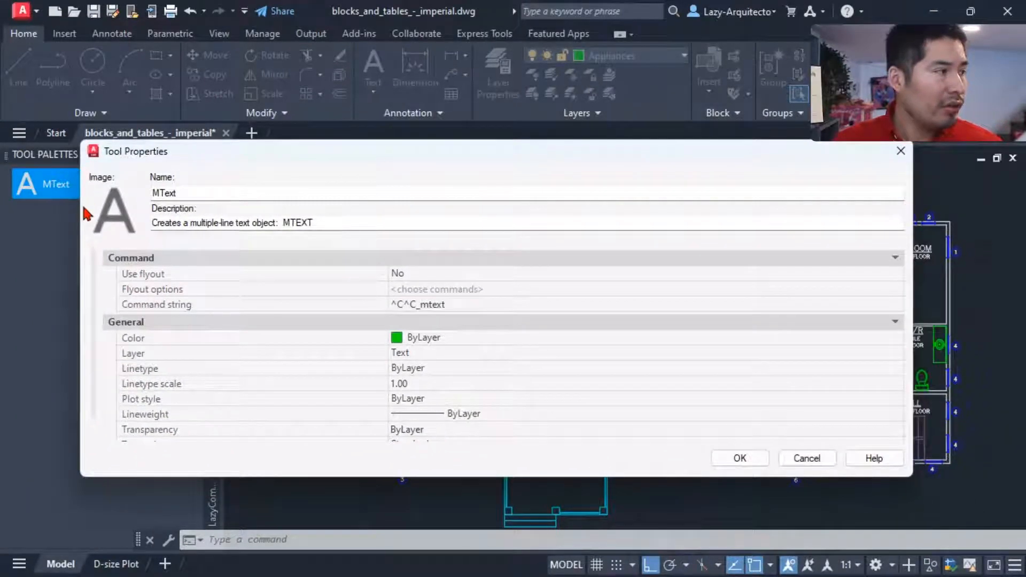
left_click_drag(81, 211, 332, 211)
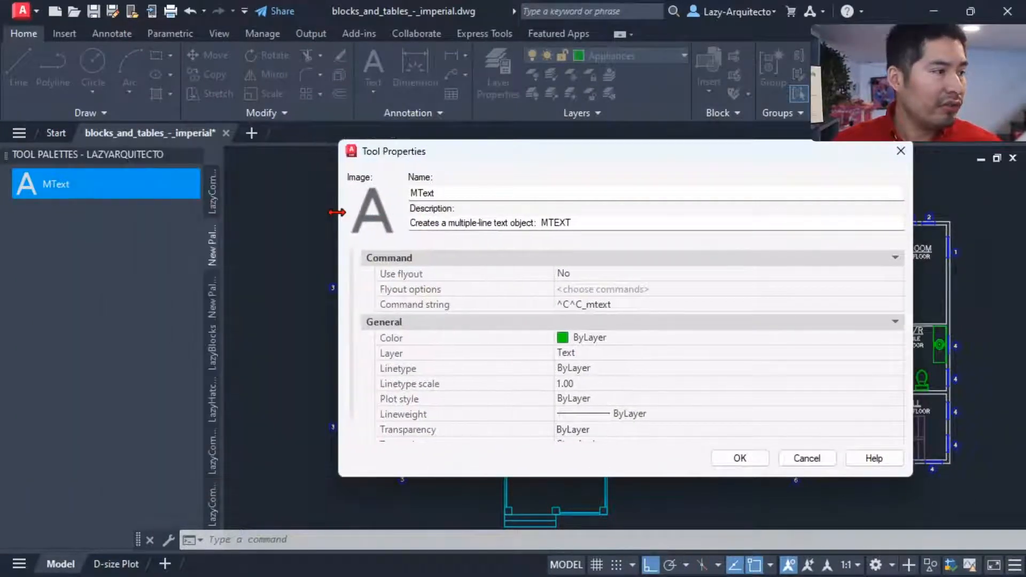
left_click_drag(432, 155, 282, 135)
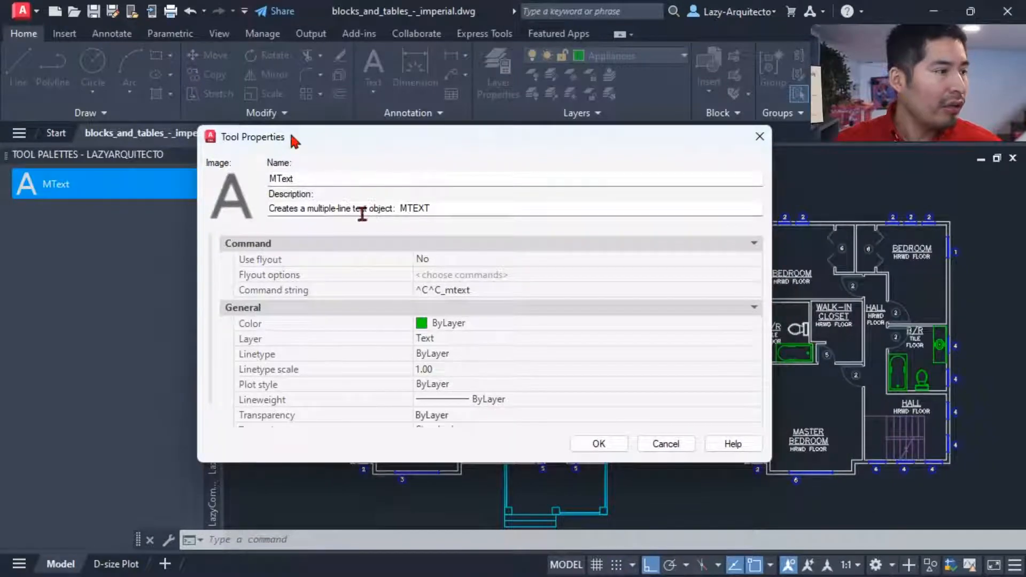
double_click(314, 177)
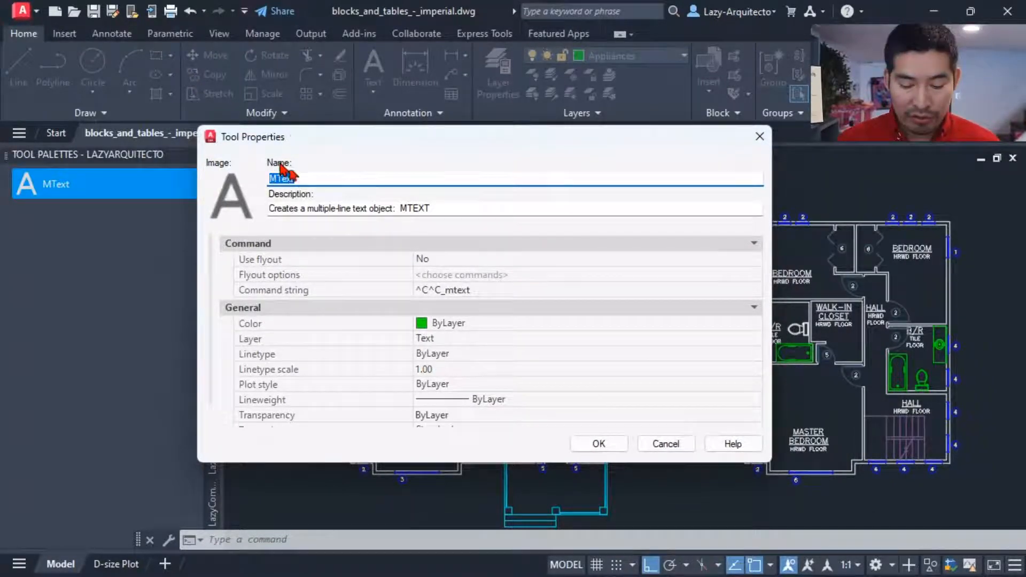
type("IA")
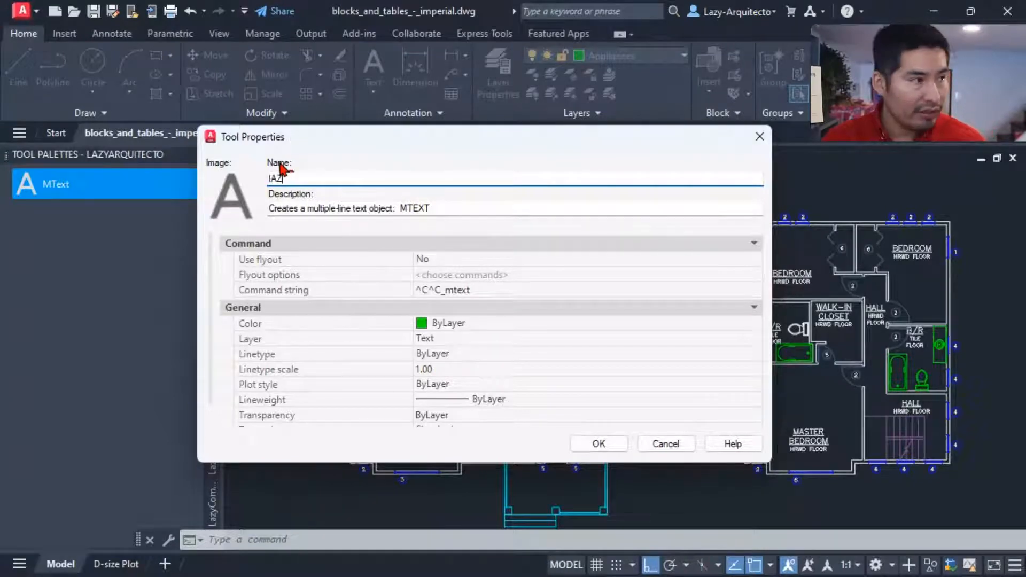
type("zy")
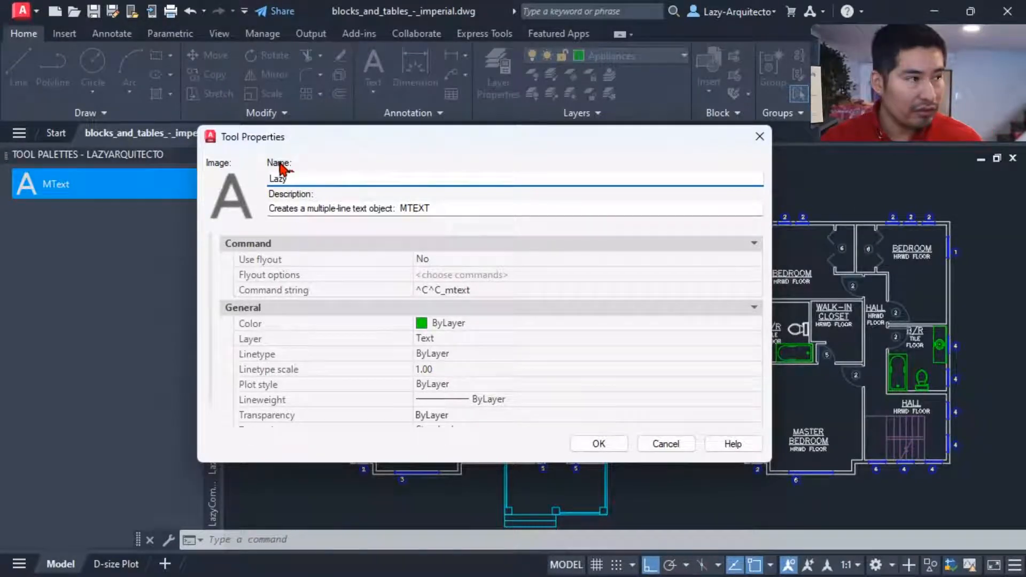
type("TextIso")
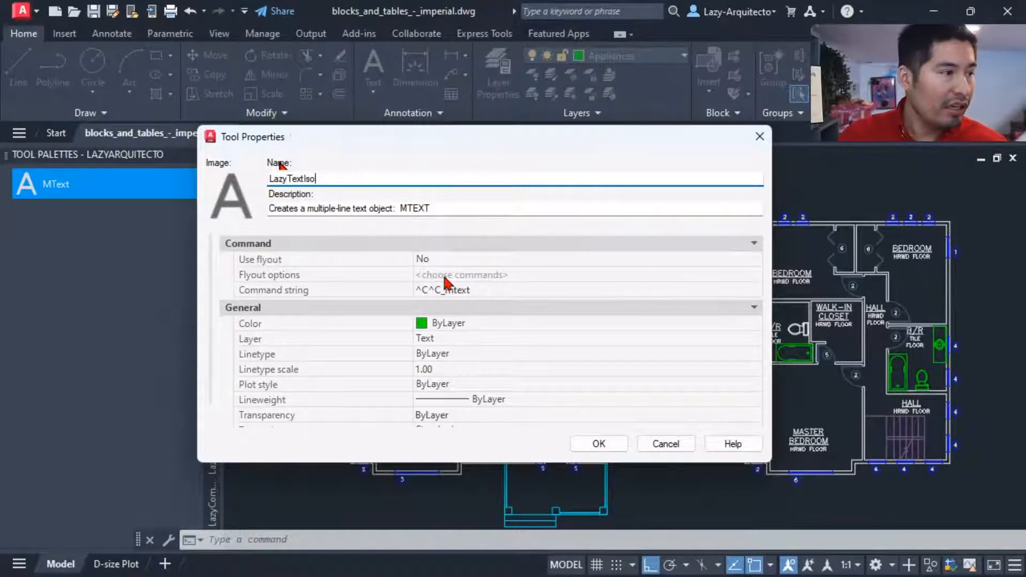
Step: Remove mtext from the LazyTextIso tool's command string, keeping only the ^C^C_ prefix
left_click(499, 291)
left_click(499, 290)
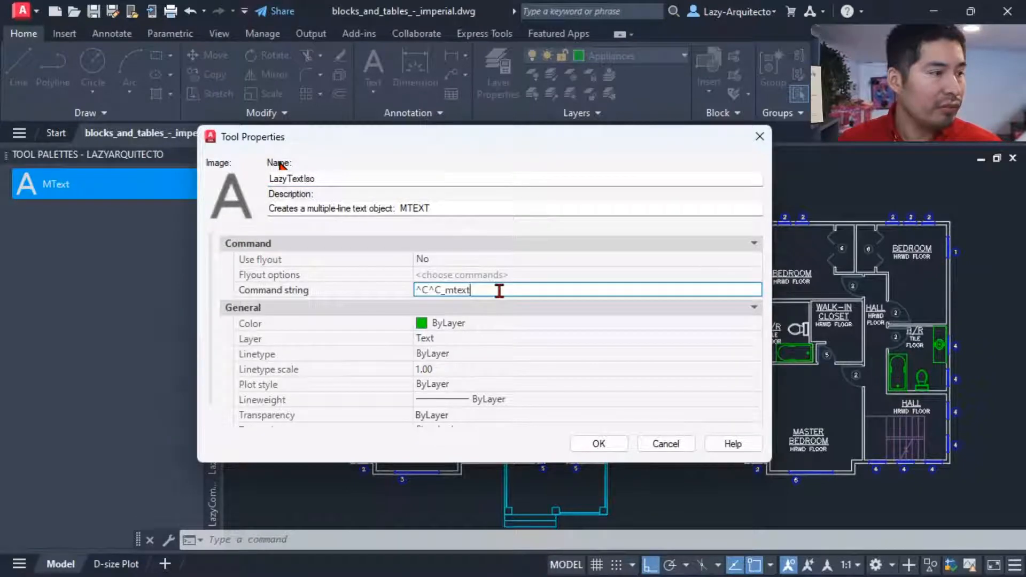
left_click_drag(474, 291, 447, 290)
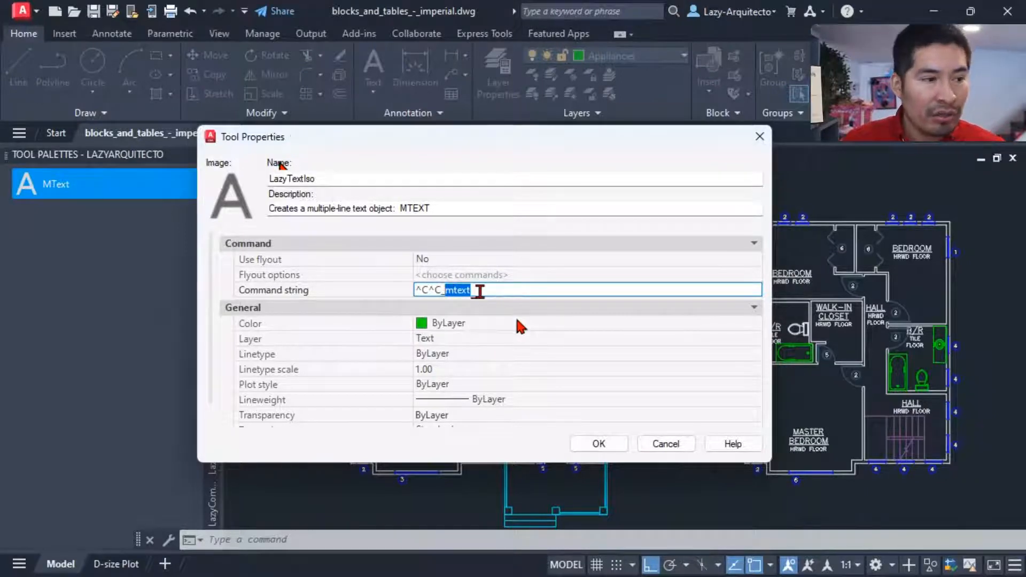
key("BackSpace")
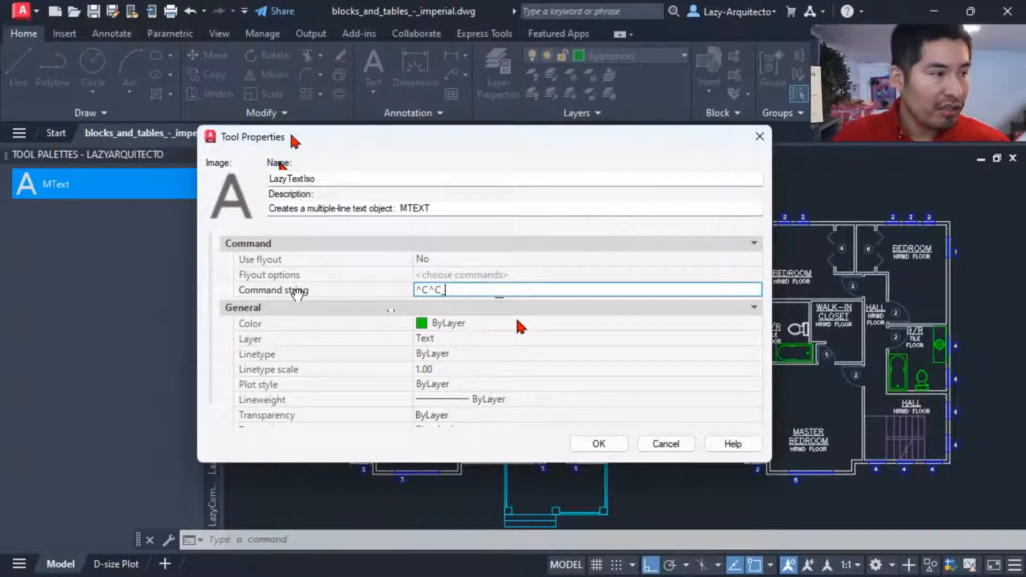
left_click_drag(461, 291, 426, 289)
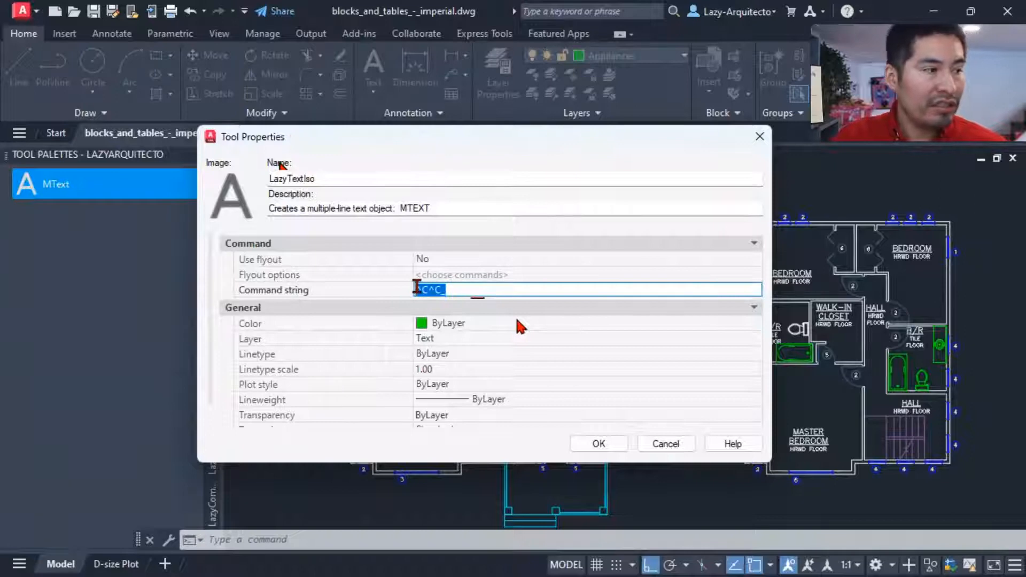
left_click(470, 290)
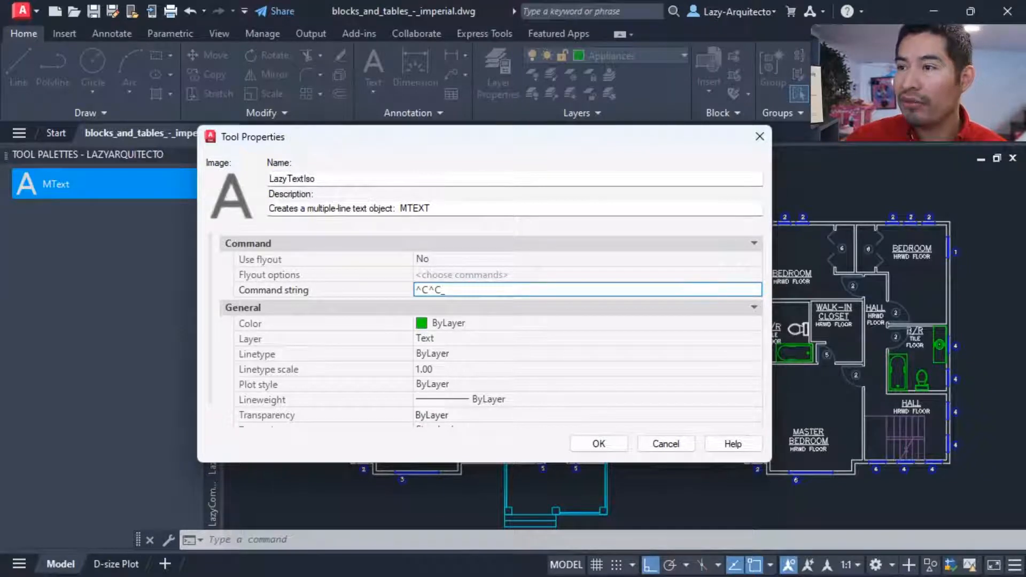
key("ctrl+a")
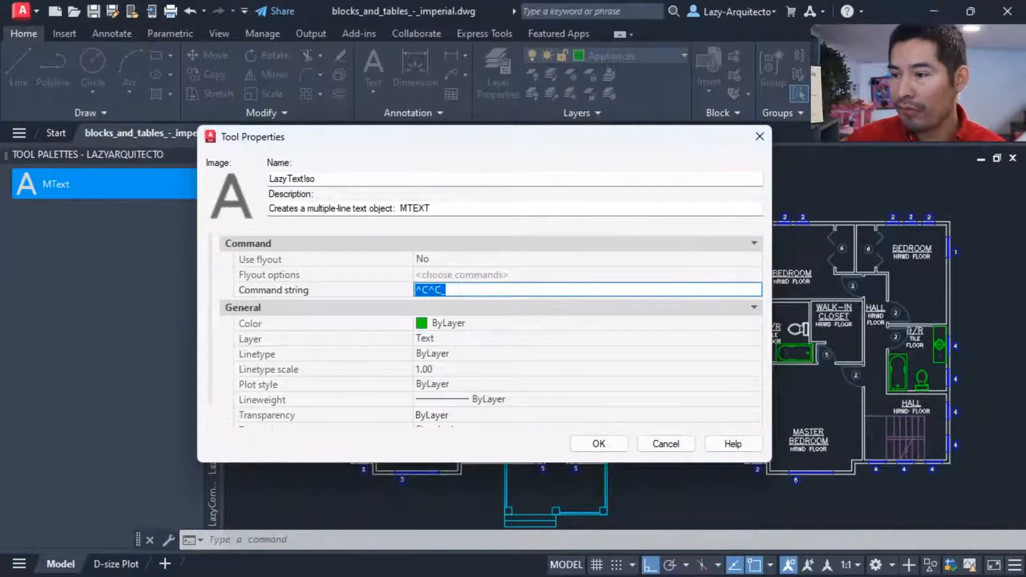
left_click(540, 287)
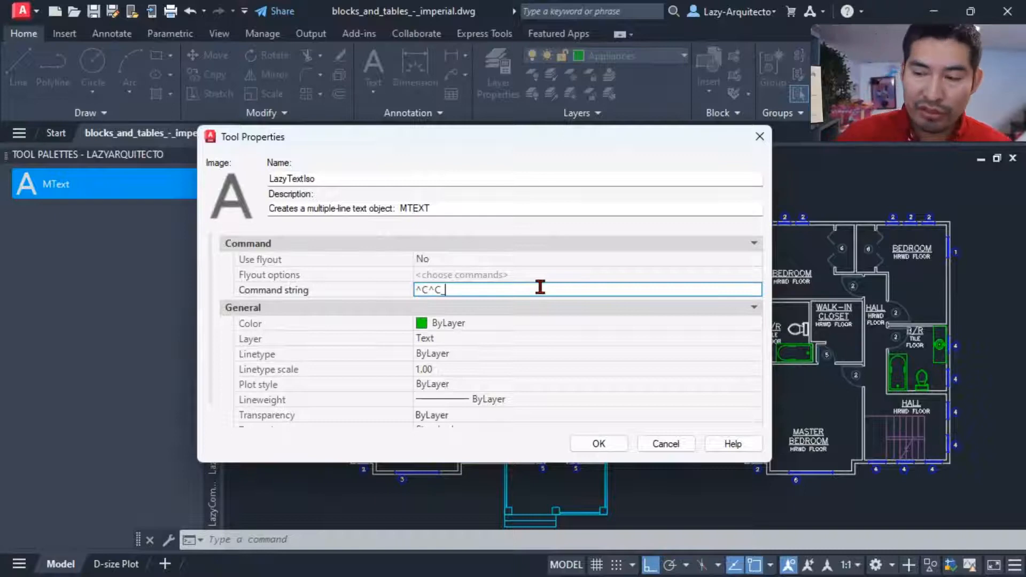
Step: Extend the command string with SSX;NONE;; directly after the ^C^C_ prefix
type("sna")
key("BackSpace")
key("BackSpace")
key("BackSpace")
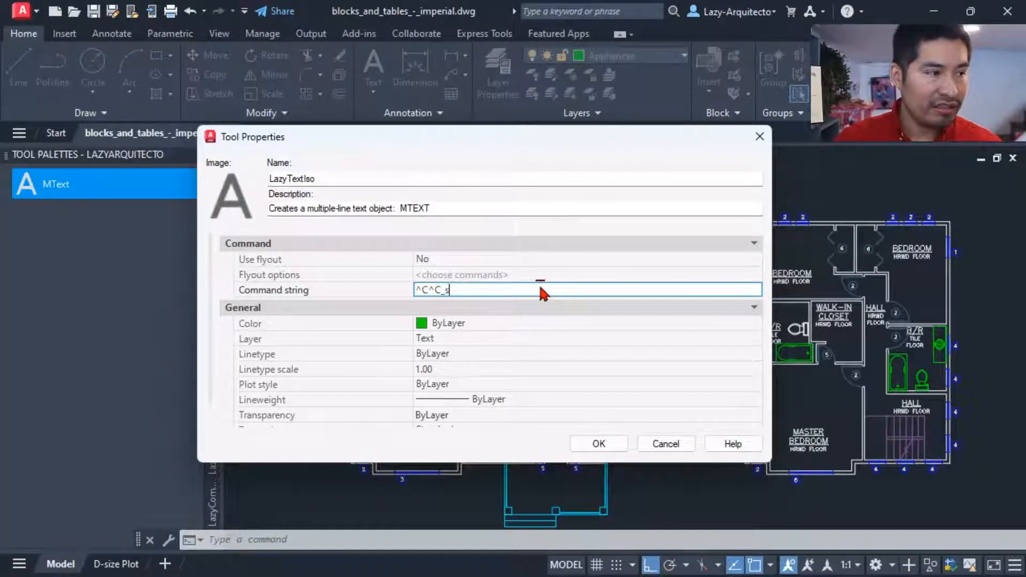
type("SSX")
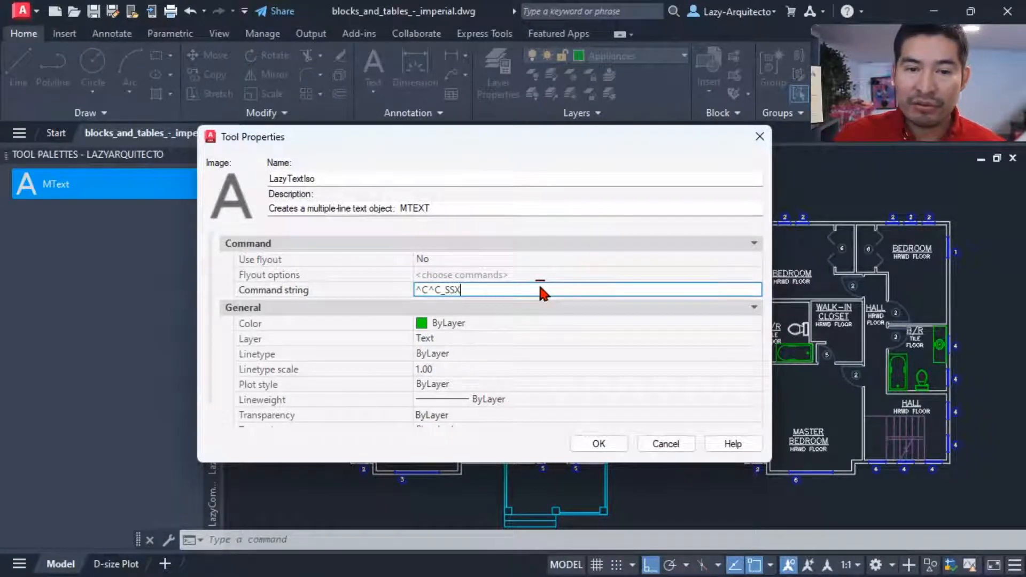
type(";")
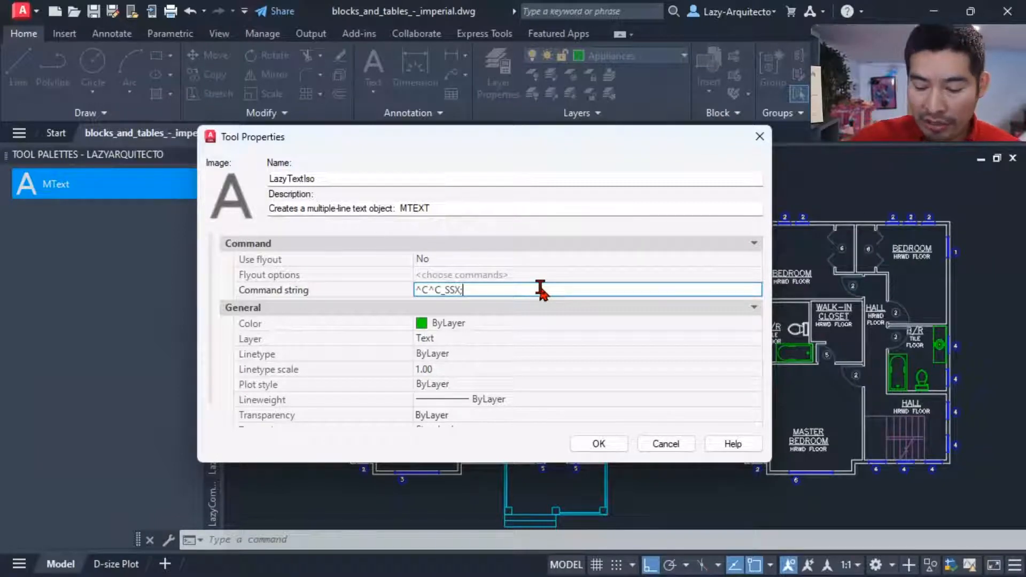
type("NONE")
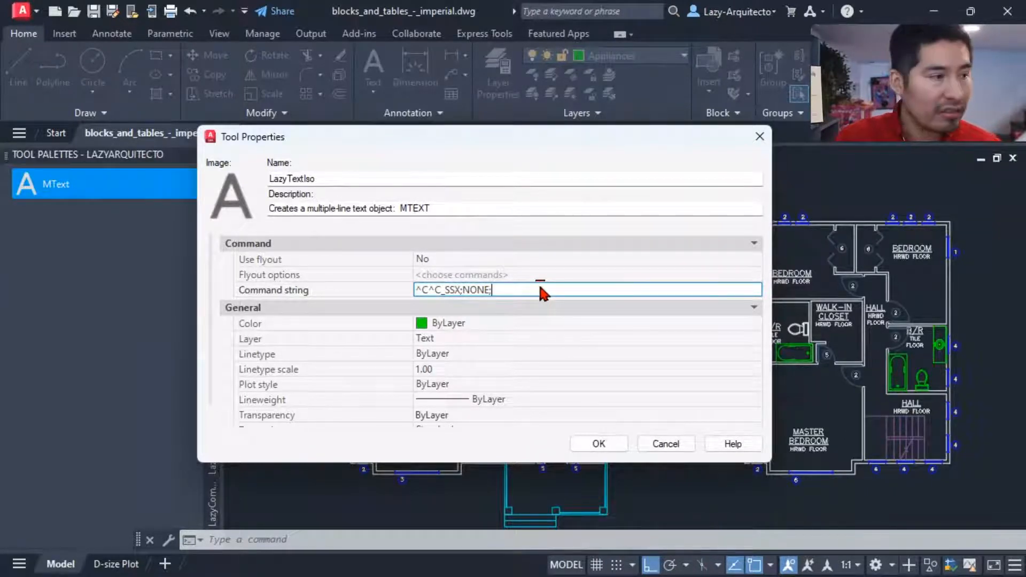
type(";")
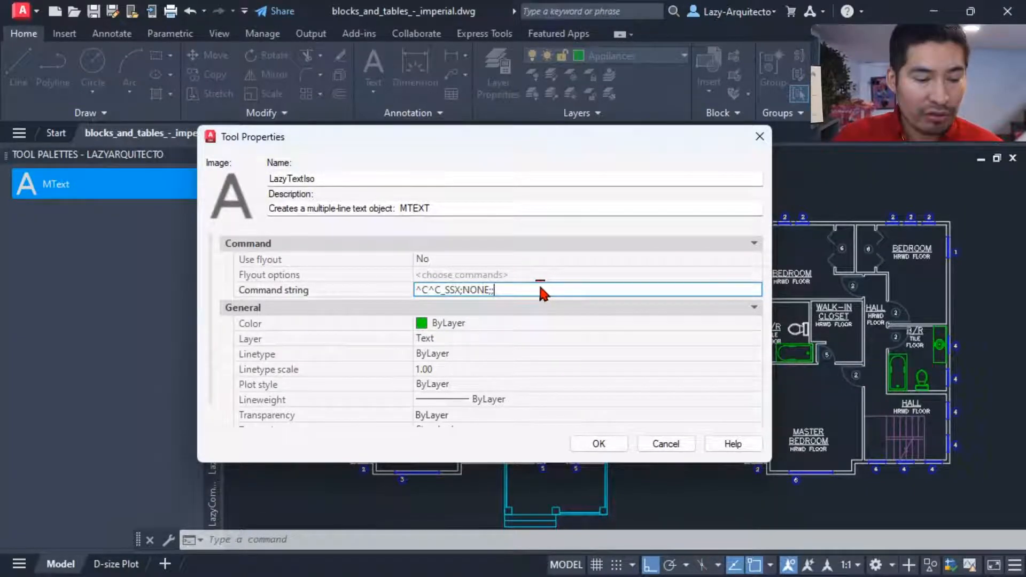
type("E")
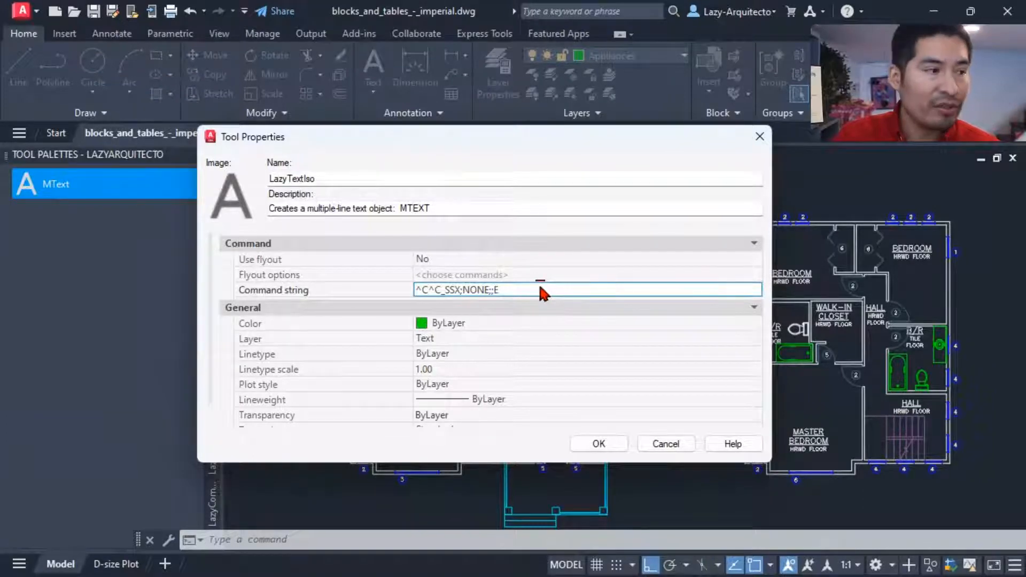
type(";")
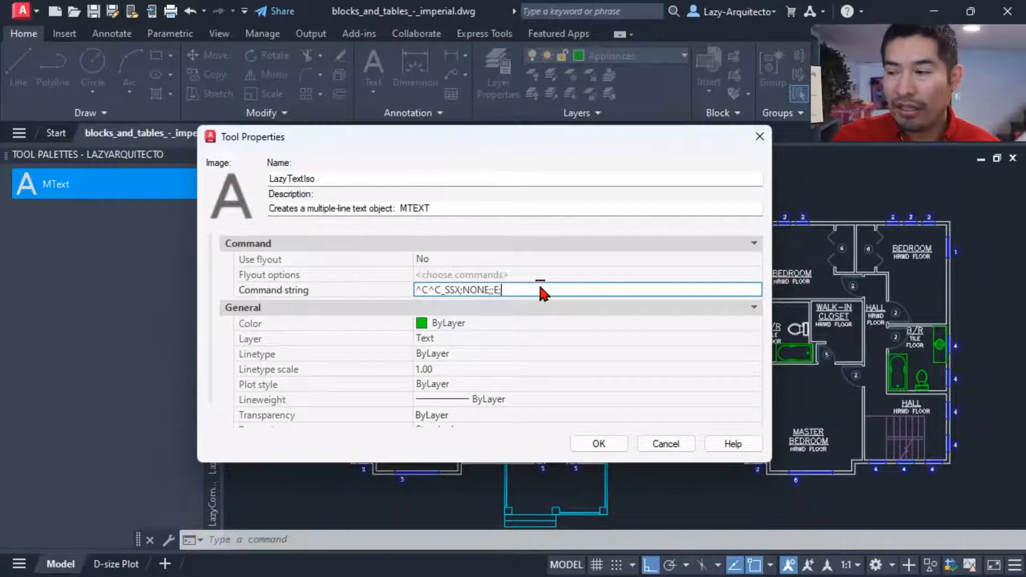
Step: Append the entity type filter E;MTEXT;; to the command string
type("MTEXT")
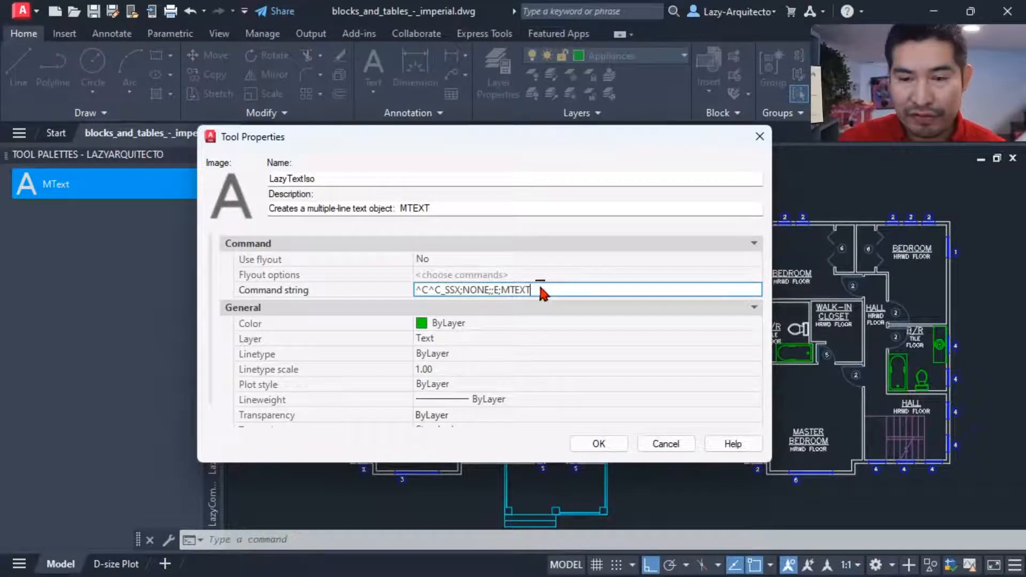
type(";;")
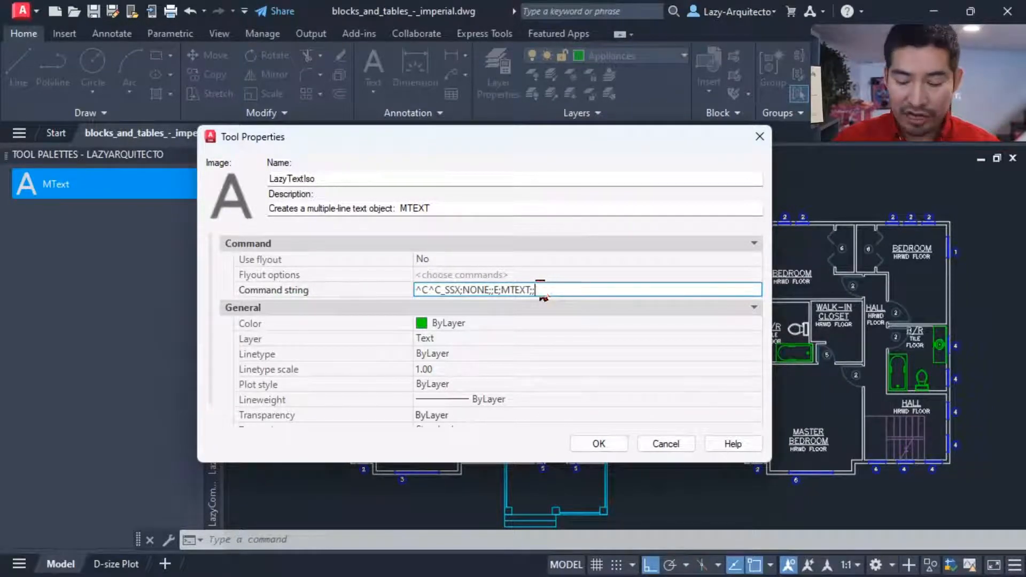
Step: Complete the command string with _ISOLATE;P;; and save the tool's properties
type("SOOLATE")
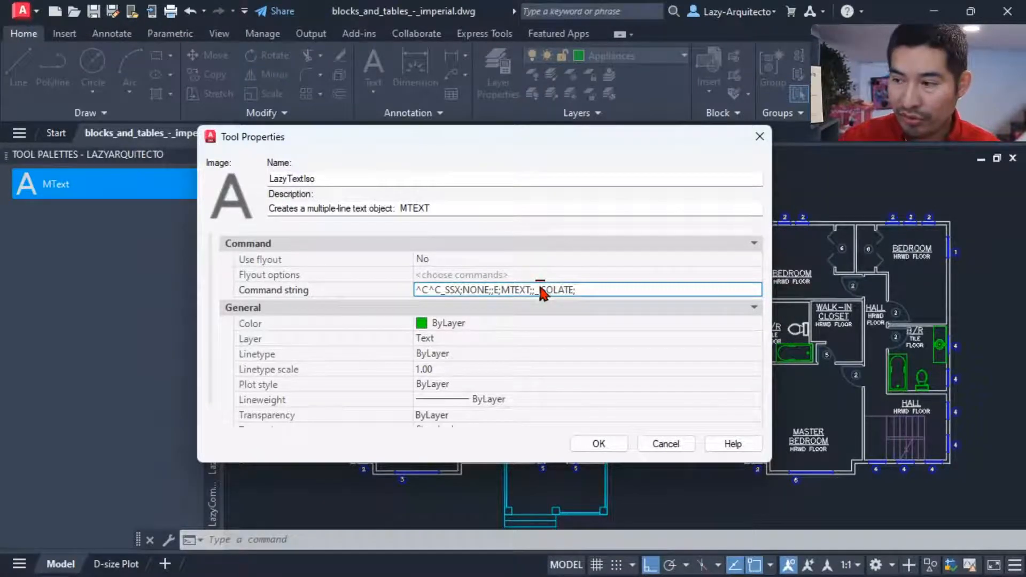
type("P;;")
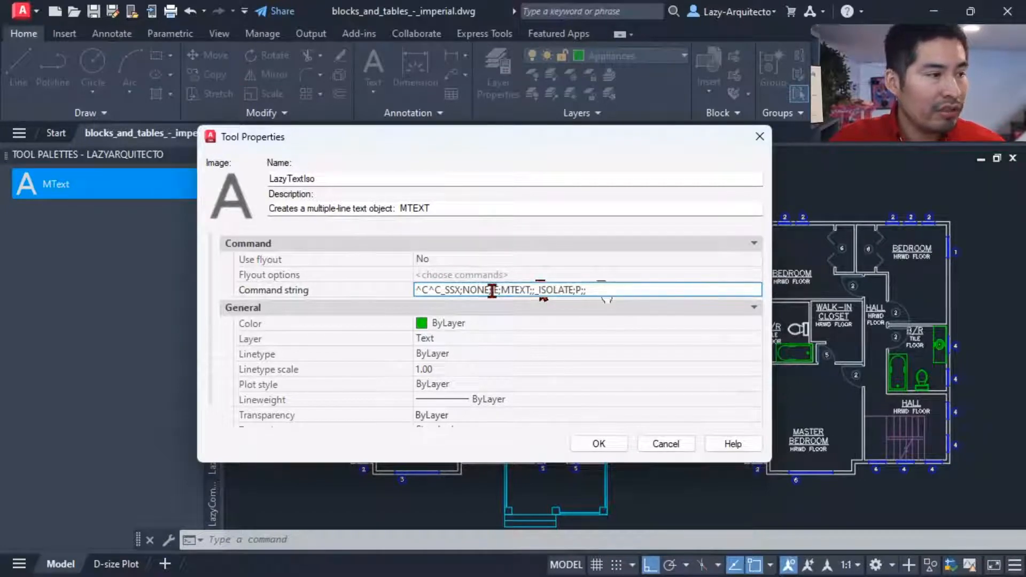
left_click(613, 450)
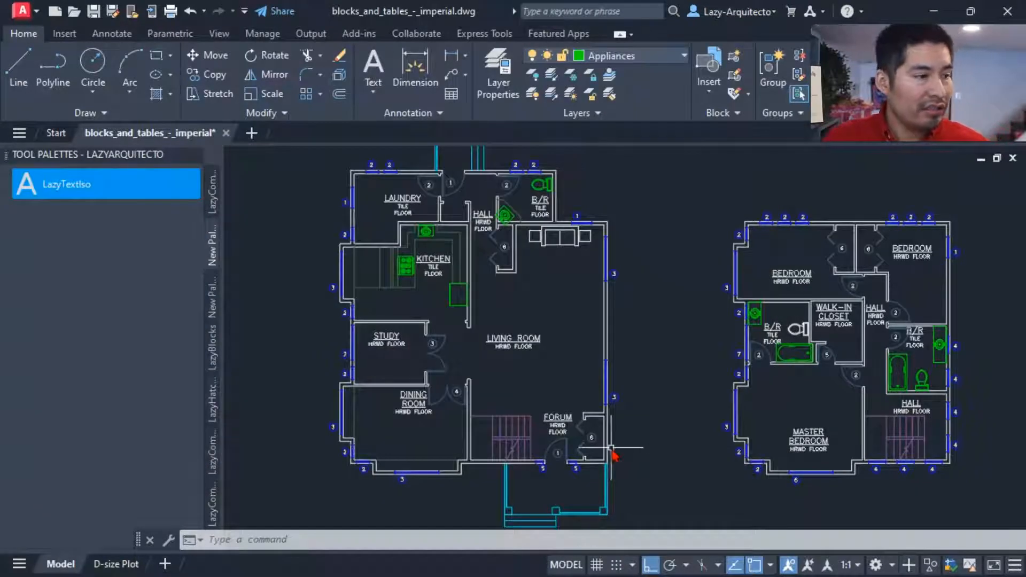
Step: Run the LazyTextIso tool to isolate the MText room labels in both floor plans
left_click(60, 192)
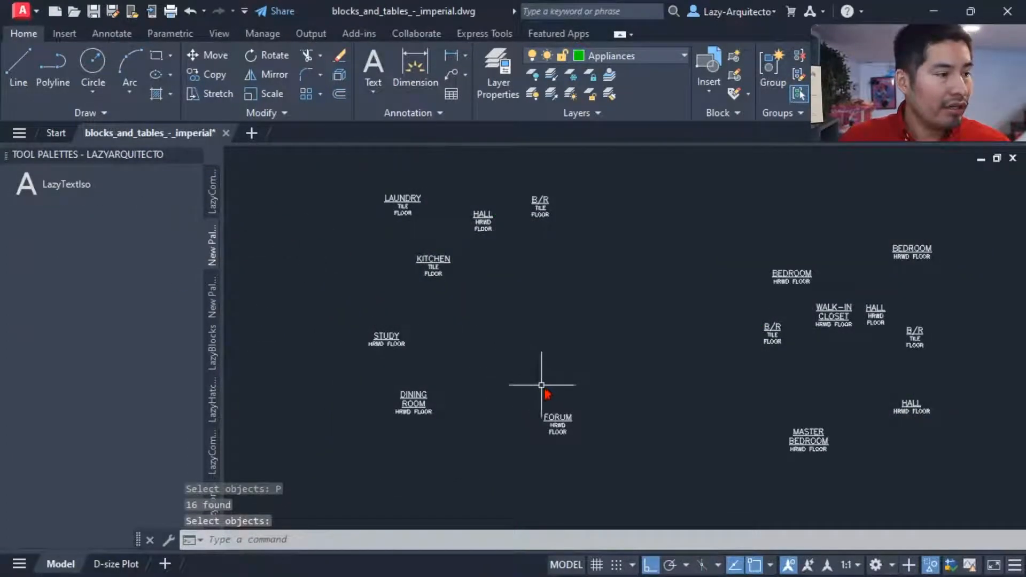
middle_click_drag(550, 389, 527, 392)
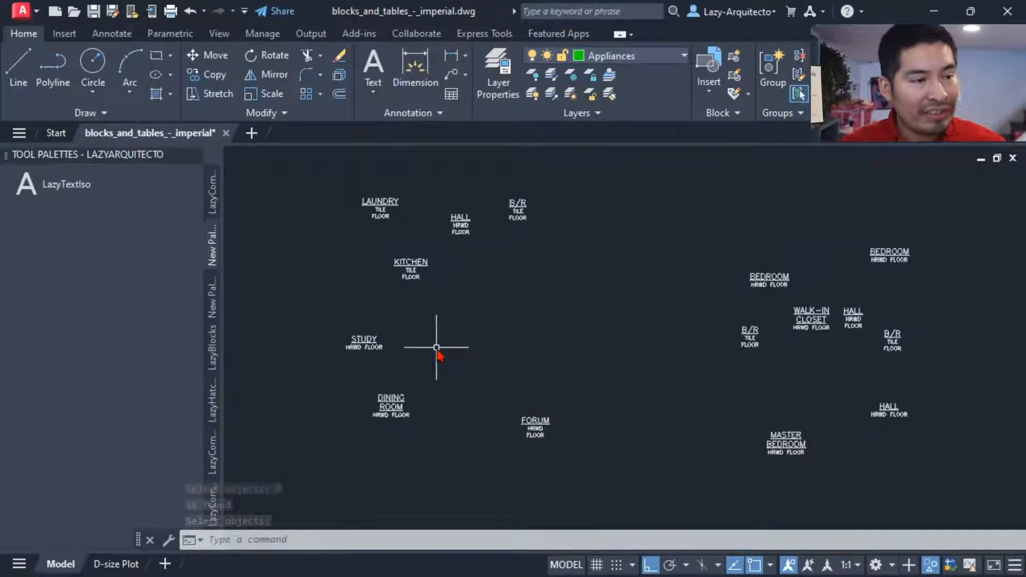
scroll(436, 348, "down", 3)
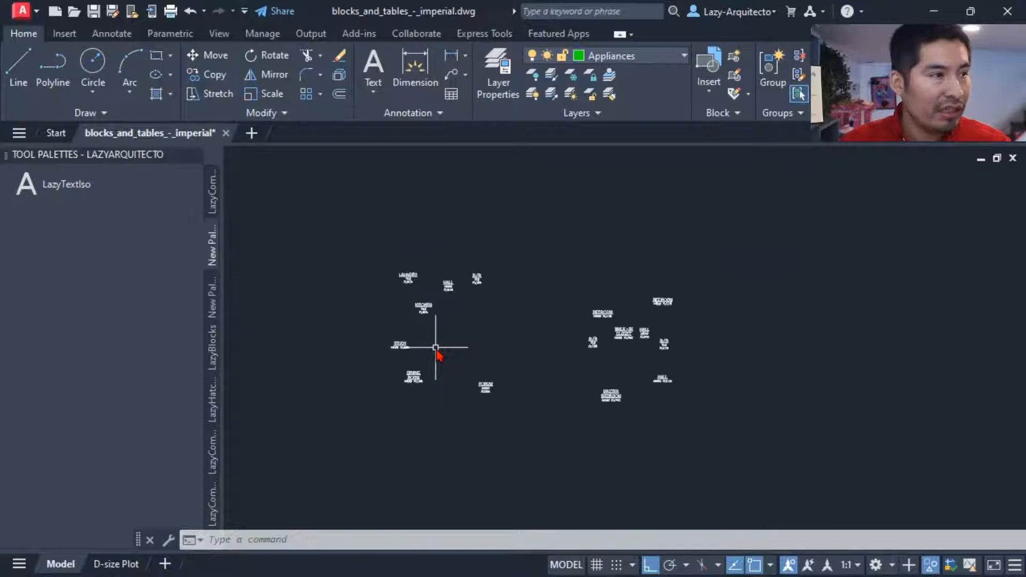
Step: Move all the isolated room labels to the A-RMNM layer and clear the selection
left_click(351, 240)
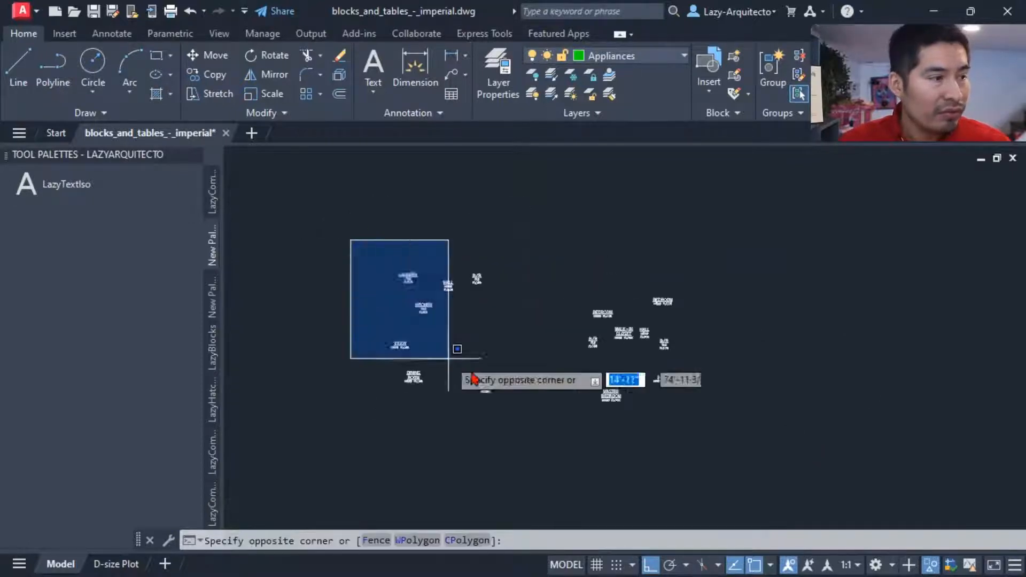
left_click(693, 430)
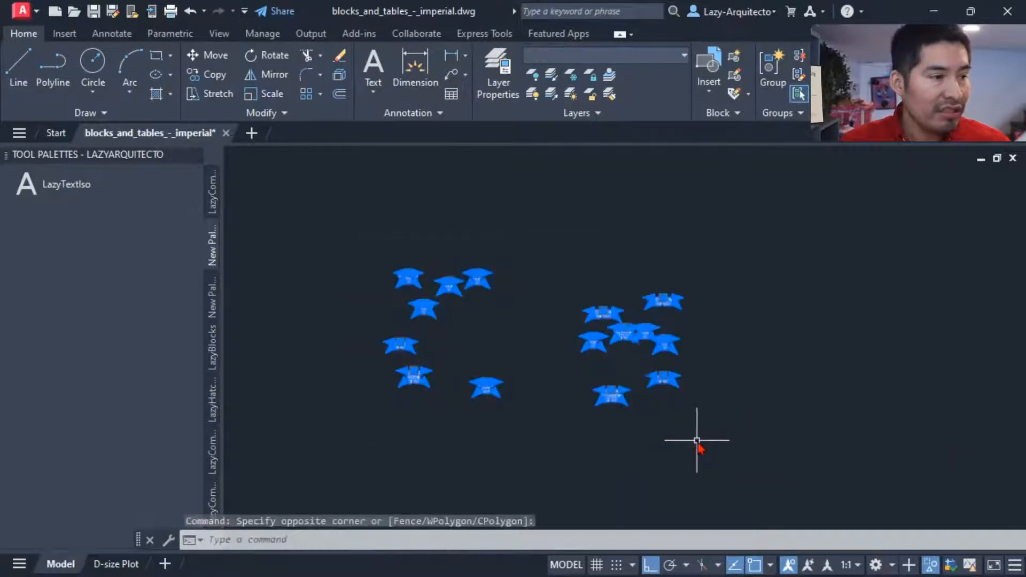
left_click(610, 55)
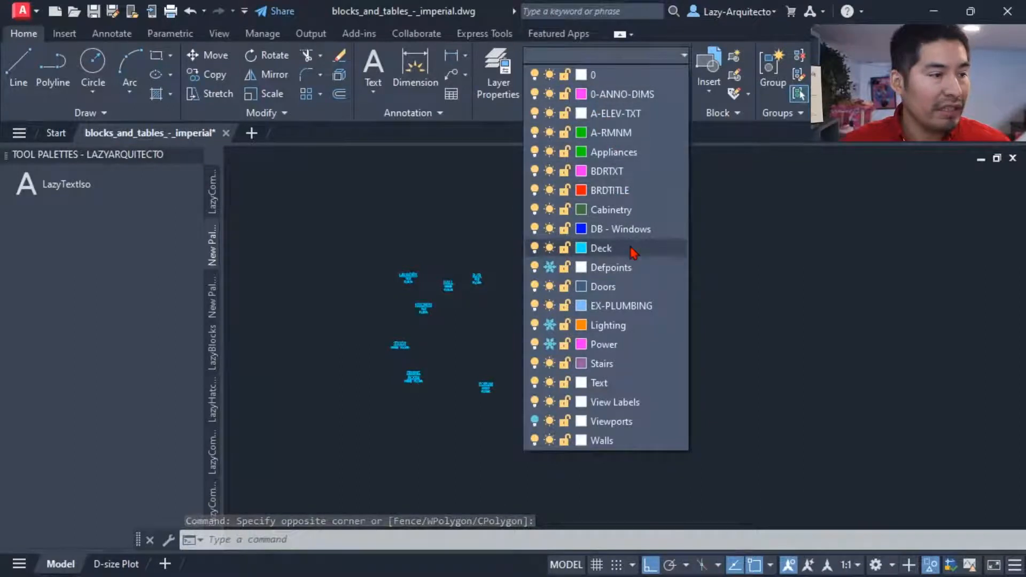
left_click(609, 151)
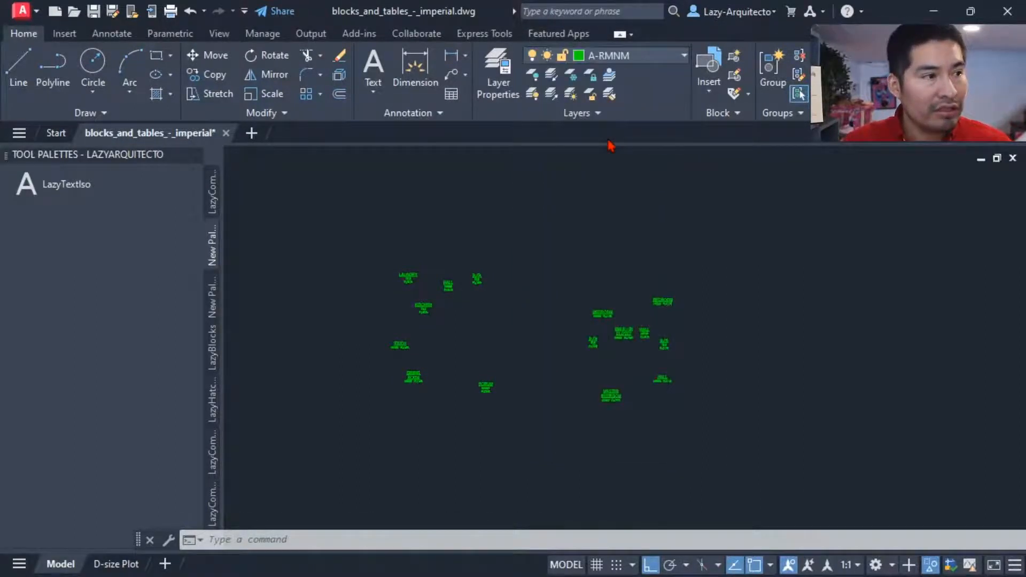
key("Escape")
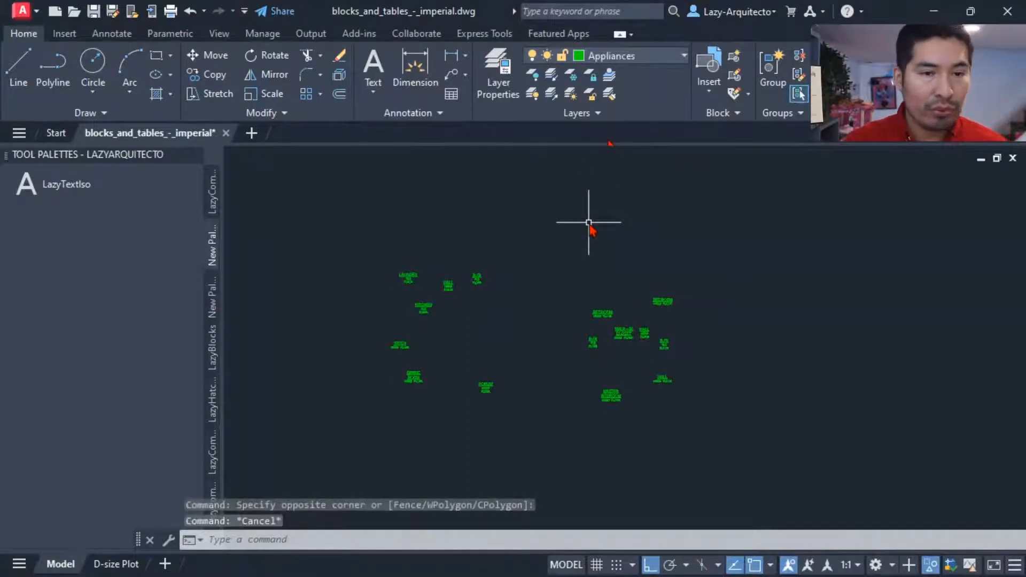
Step: Restore the hidden floor plan objects with the UNISOLATE command
type("U")
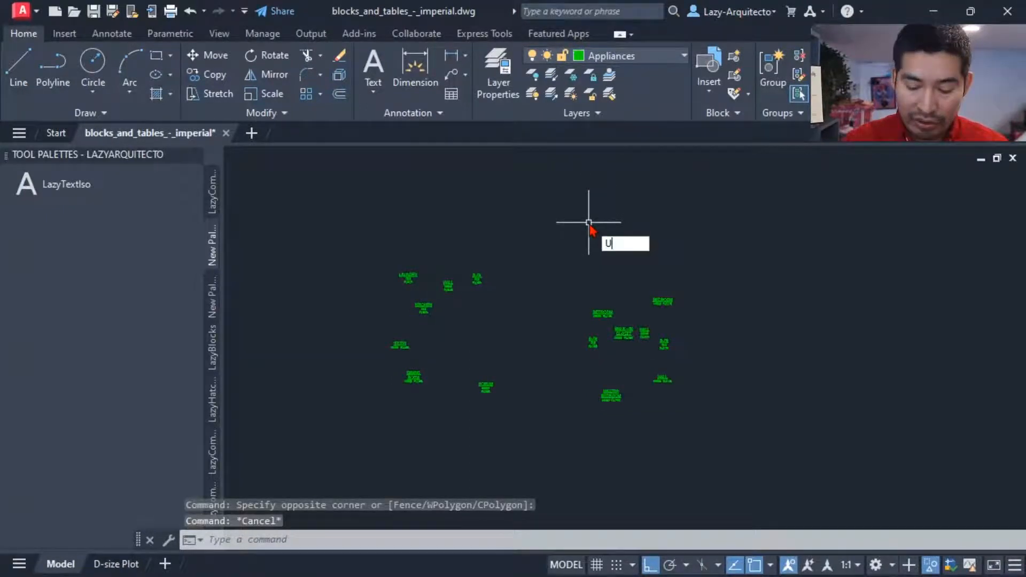
type("NISOLATE")
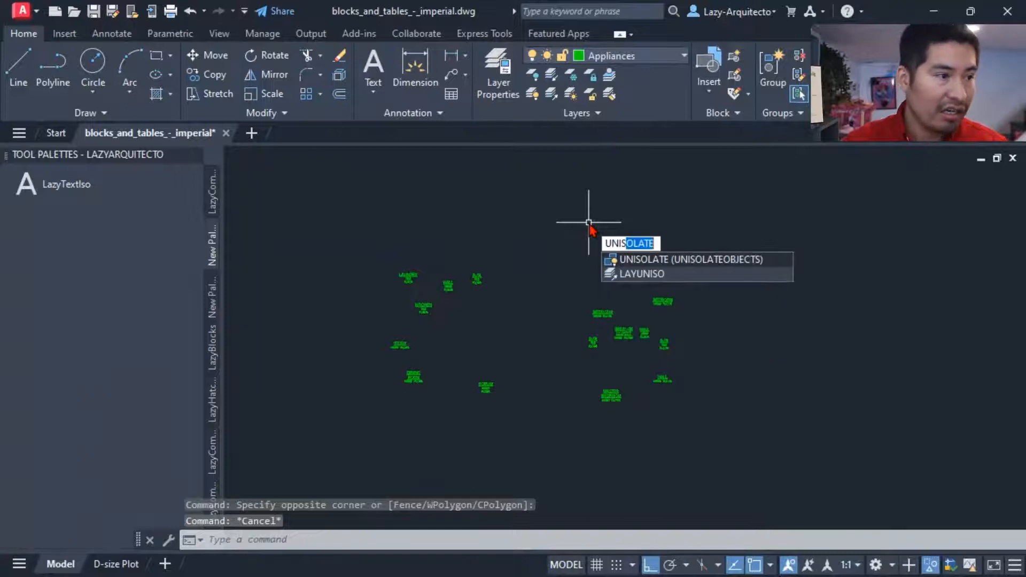
key("Return")
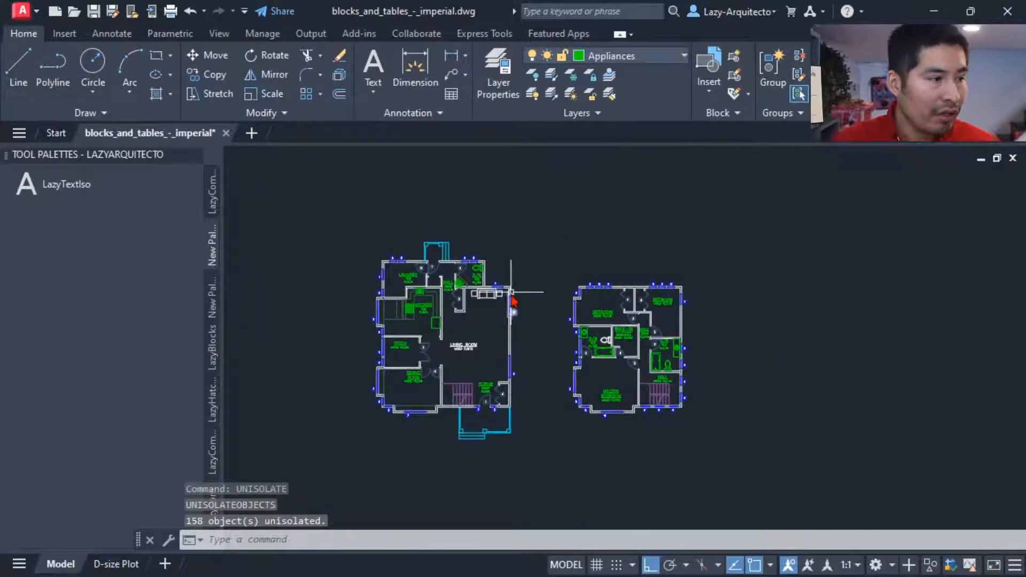
Step: Check which layer the LIVING ROOM label in the first floor plan is on, and clear the selection
scroll(463, 373, "up", 3)
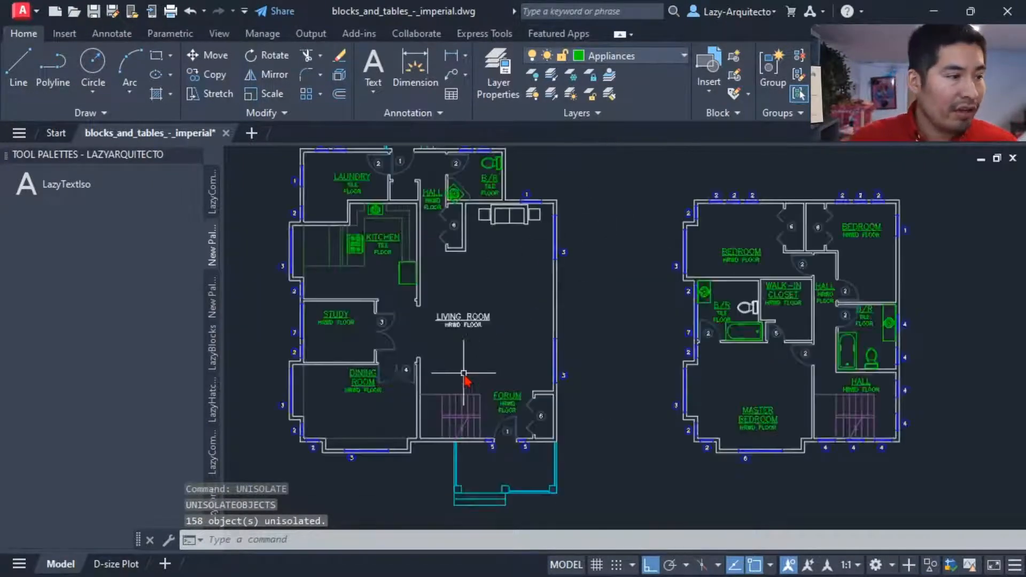
middle_click_drag(463, 373, 478, 373)
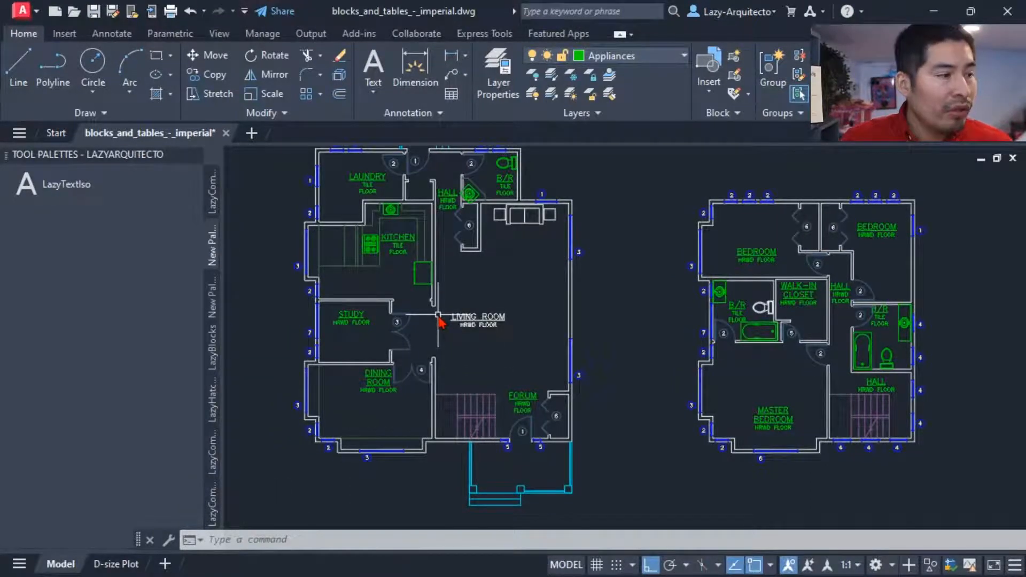
scroll(449, 319, "up", 3)
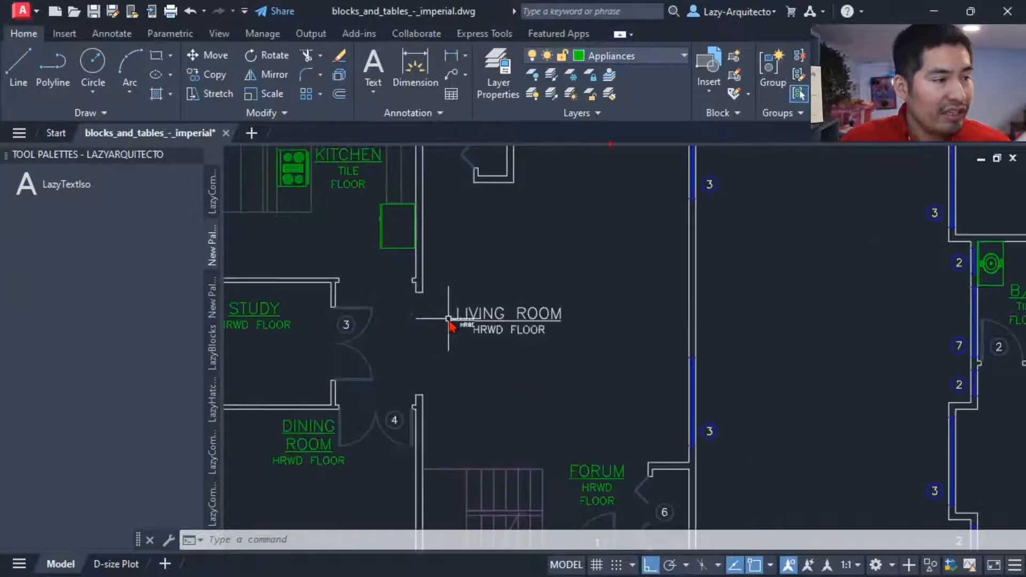
middle_click_drag(458, 317, 503, 285)
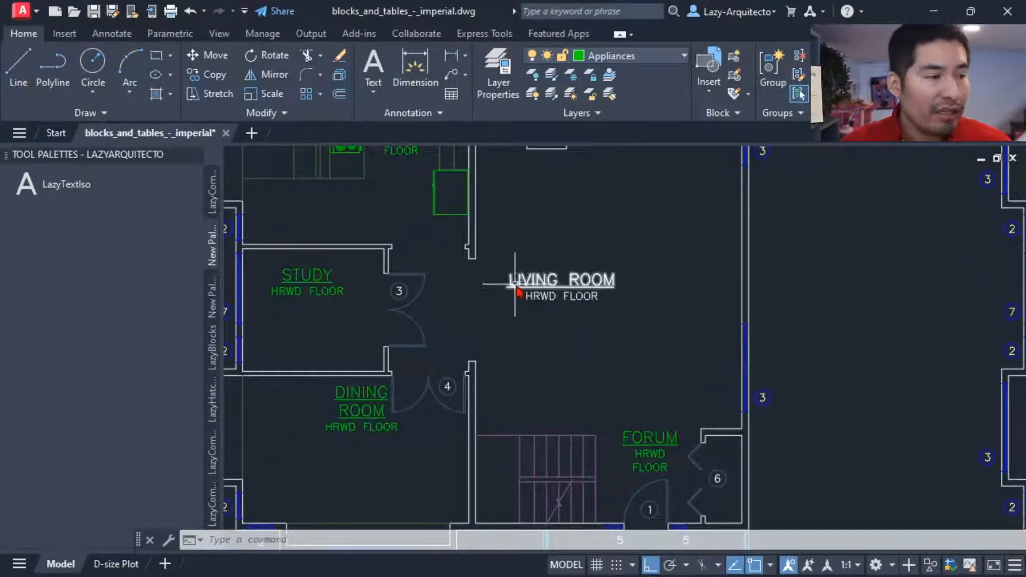
left_click(521, 285)
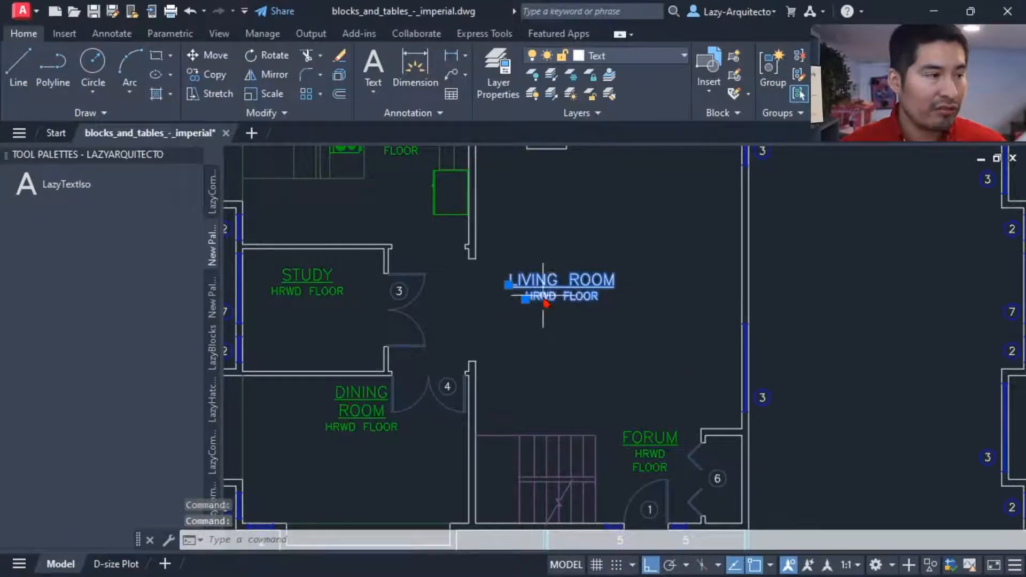
key("Escape")
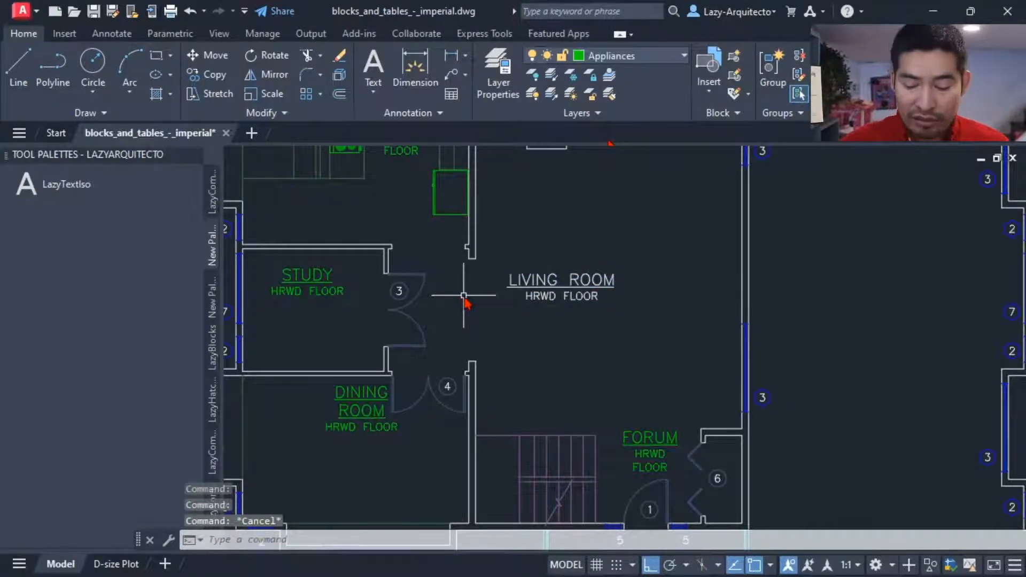
Step: Open the object properties with the PR command and inspect the STUDY label's object type
type("PR")
key("Return")
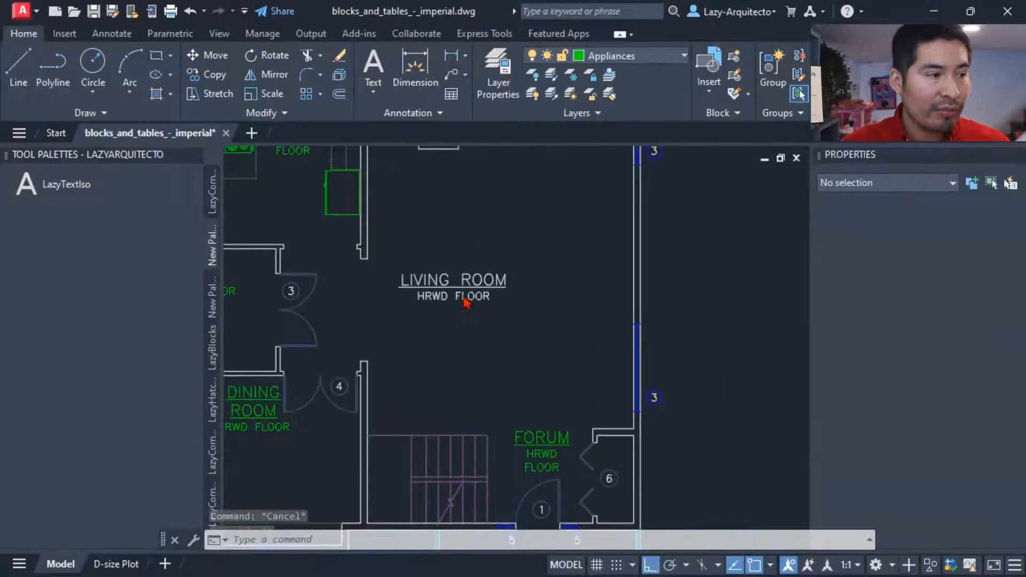
middle_click_drag(373, 321, 462, 308)
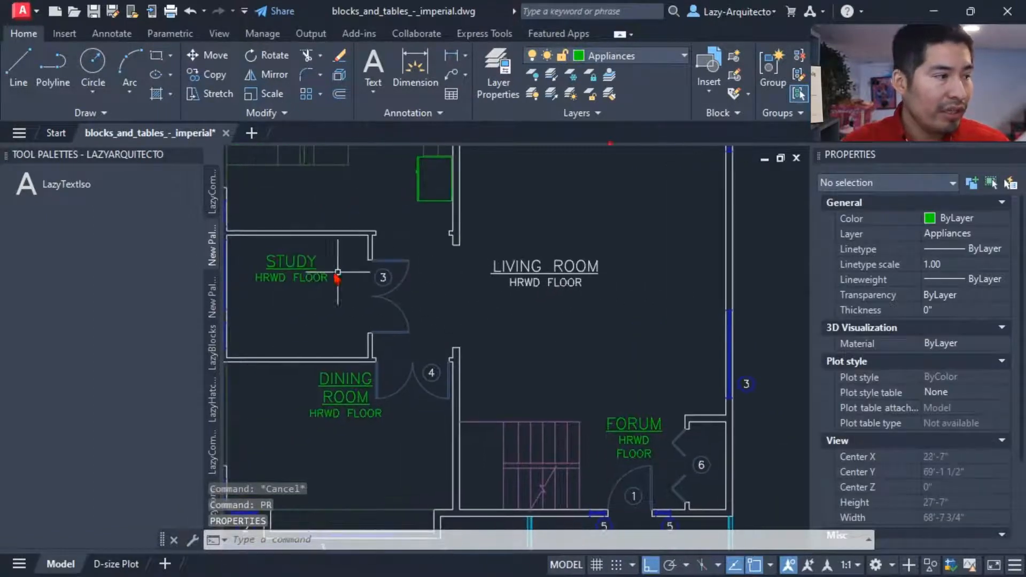
left_click(302, 280)
middle_click_drag(306, 289, 401, 309)
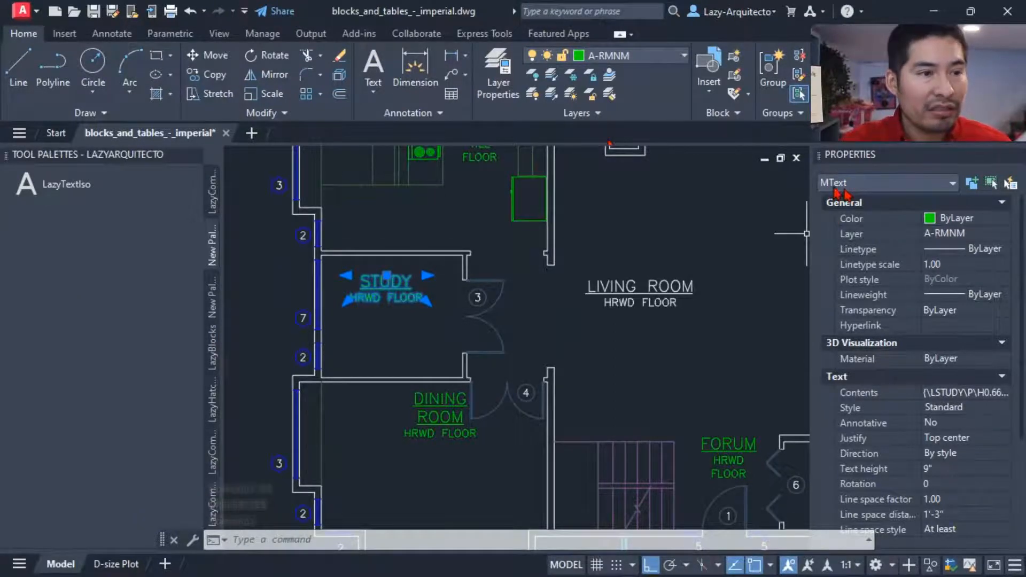
middle_click_drag(548, 372, 491, 361)
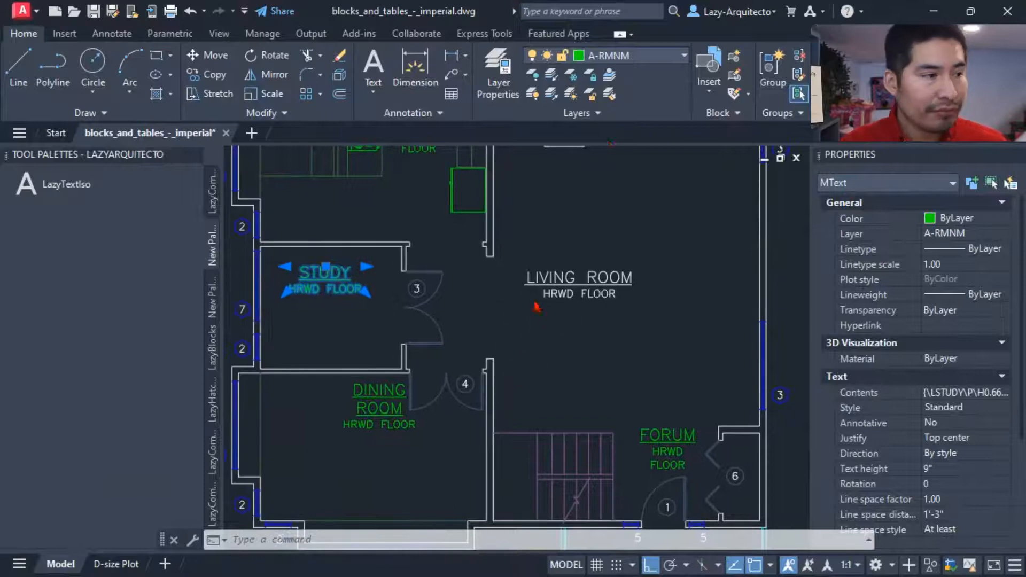
key("Escape")
Step: Inspect the object type of the LIVING ROOM title and the HRWD FLOOR line below it
left_click(551, 277)
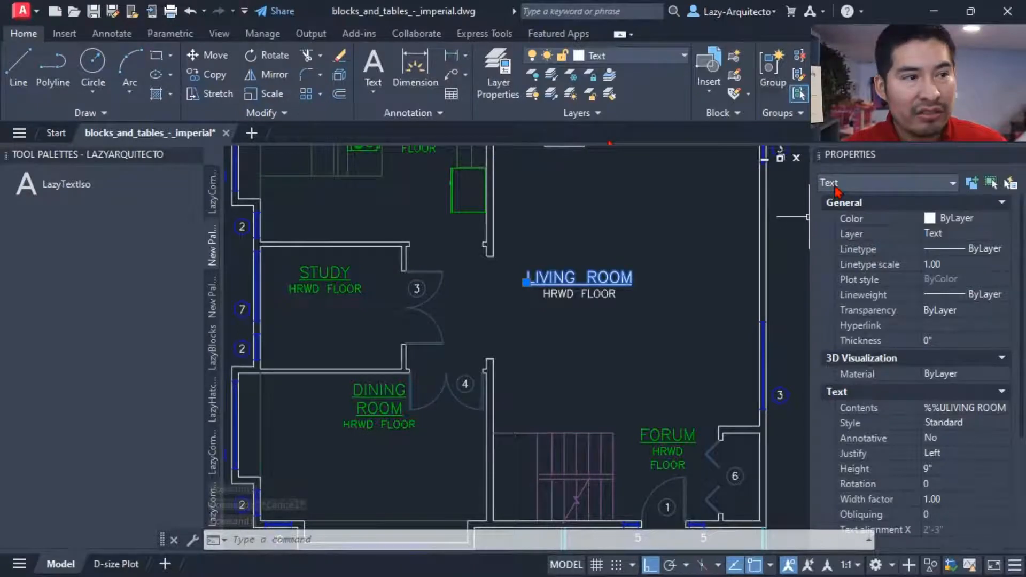
key("Escape")
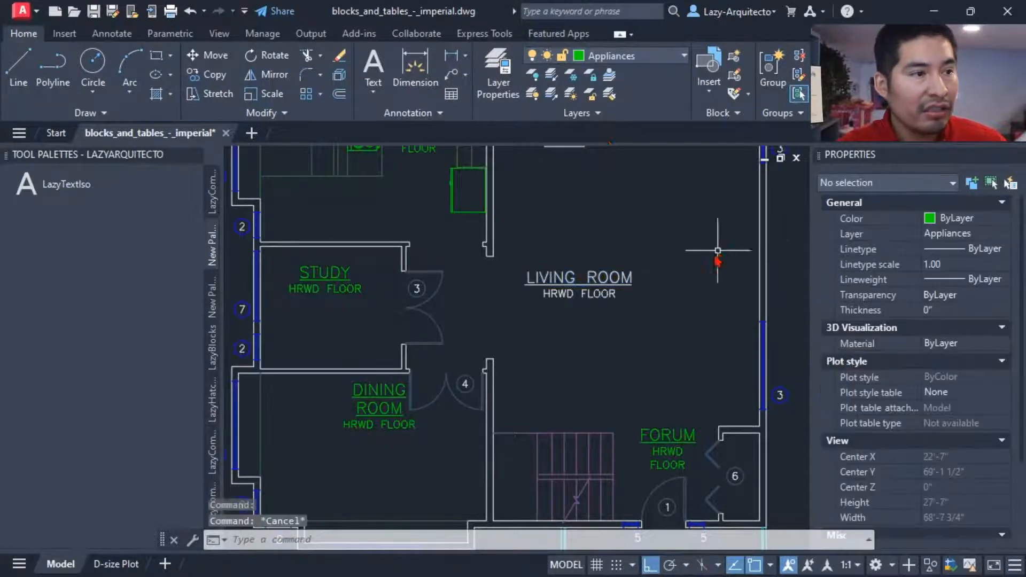
left_click(607, 295)
scroll(567, 340, "down", 3)
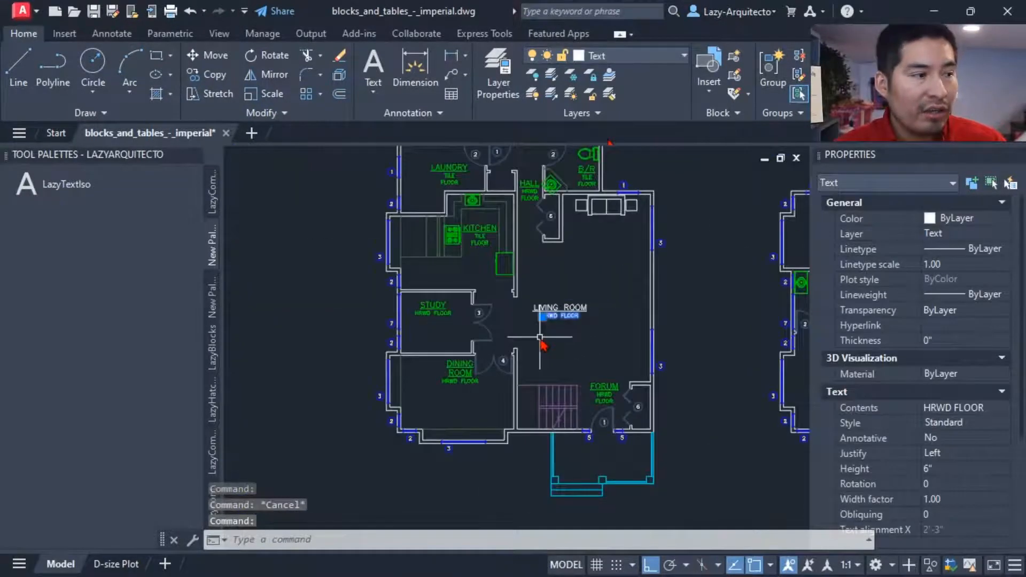
key("Escape")
mouse_move(543, 344)
middle_mouse_down()
mouse_move(466, 365)
mouse_move(423, 342)
middle_mouse_up()
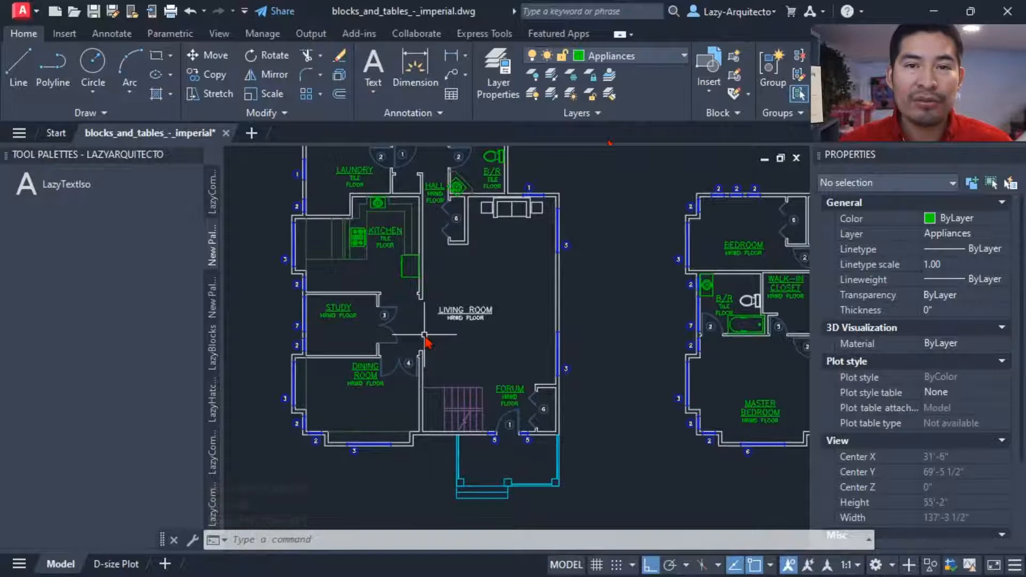
Step: Extend the LazyTextIso tool's command string with ,TEXT after MTEXT and save the tool's properties
middle_click_drag(426, 342, 461, 360)
middle_click_drag(507, 303, 527, 310)
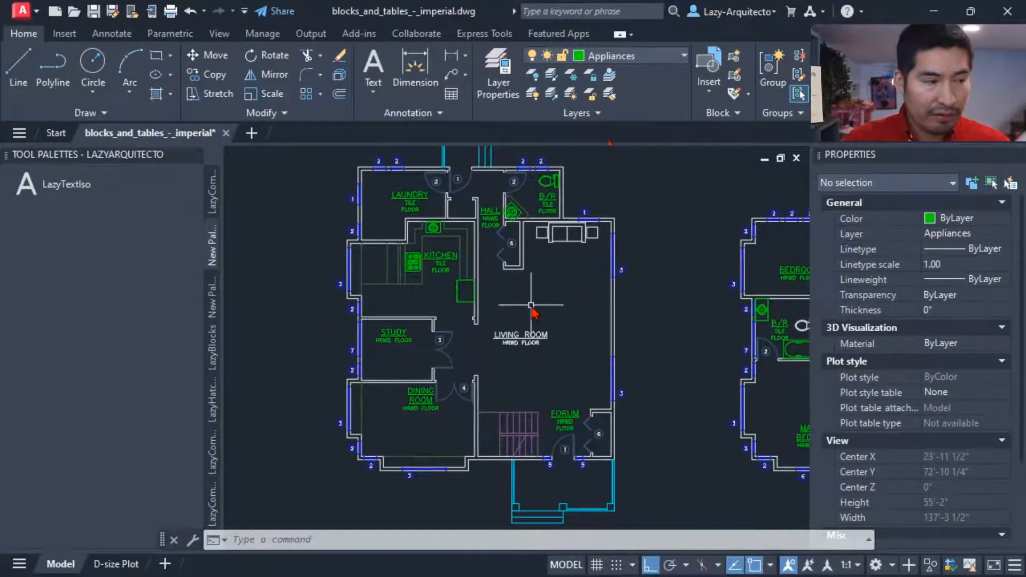
right_click(74, 193)
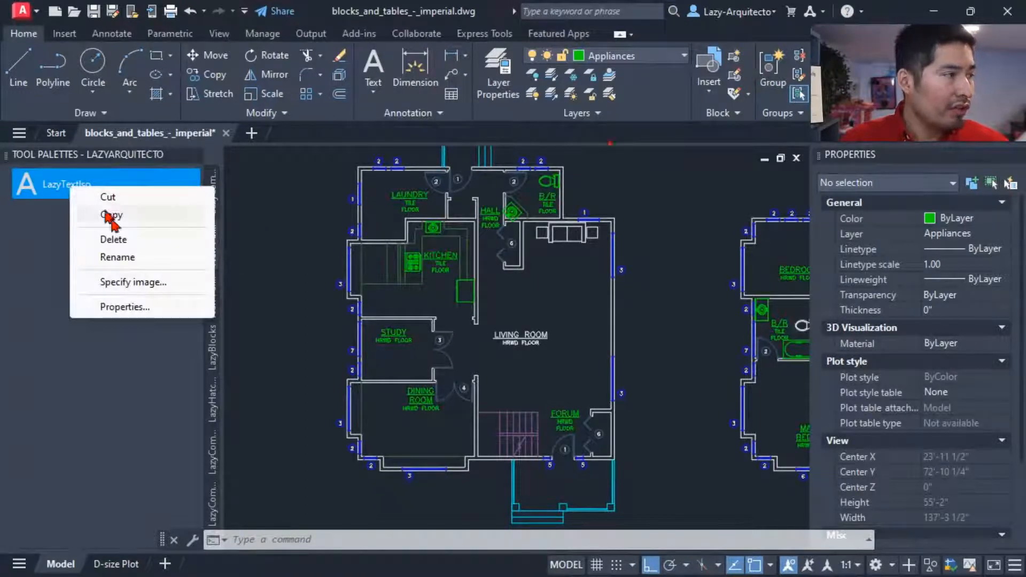
left_click(125, 307)
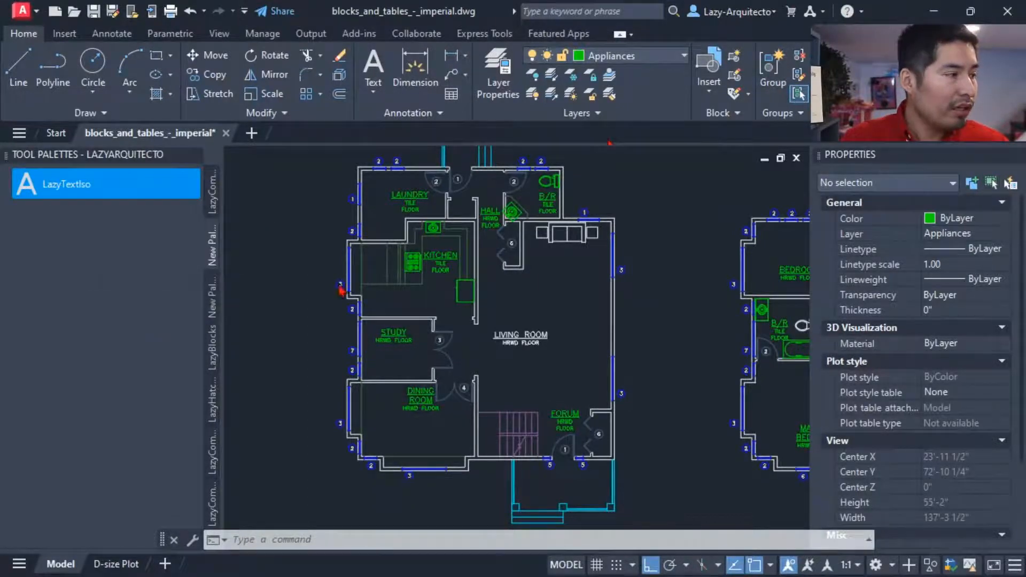
left_click(515, 291)
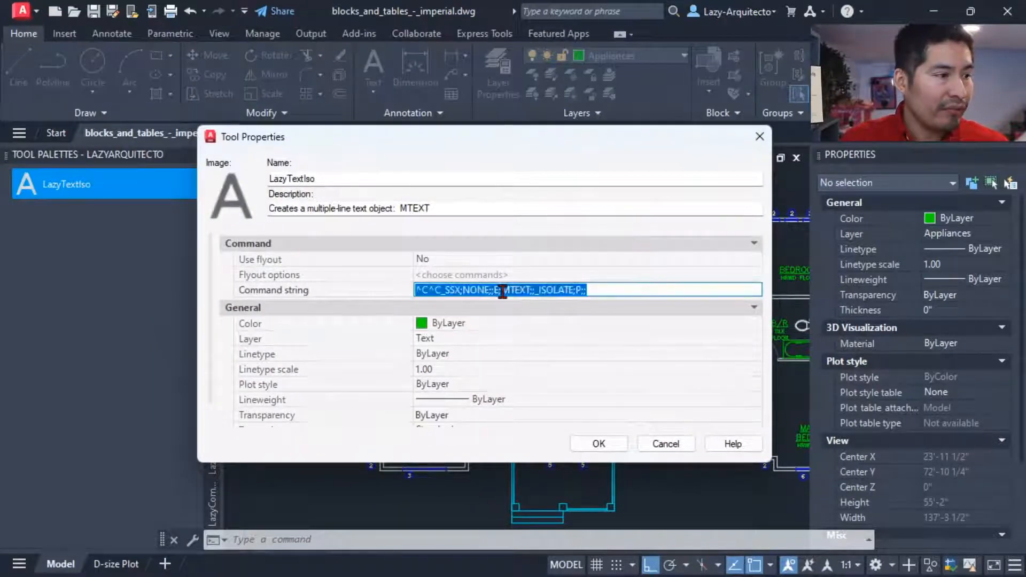
left_click(530, 290)
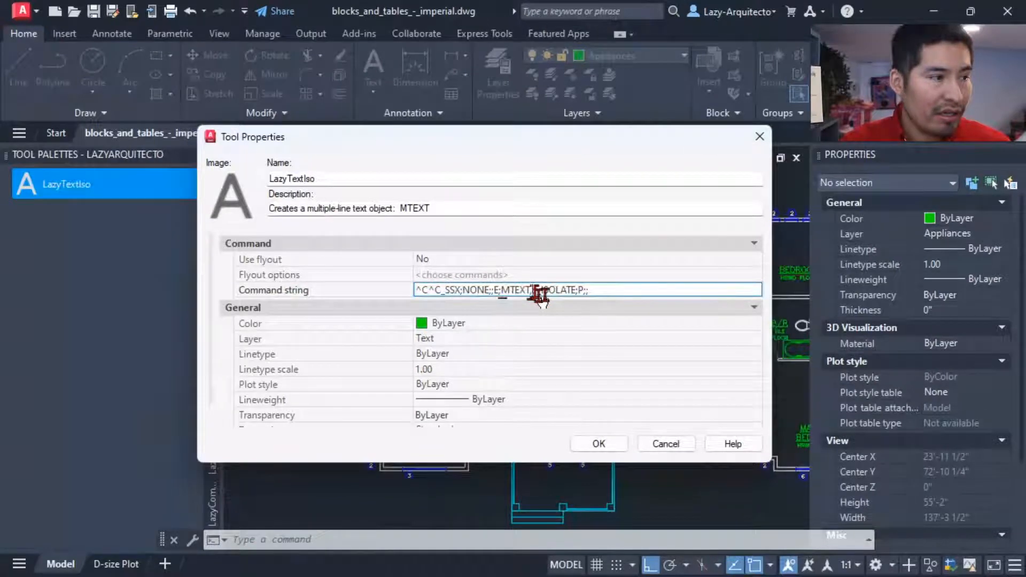
type(",TEXT")
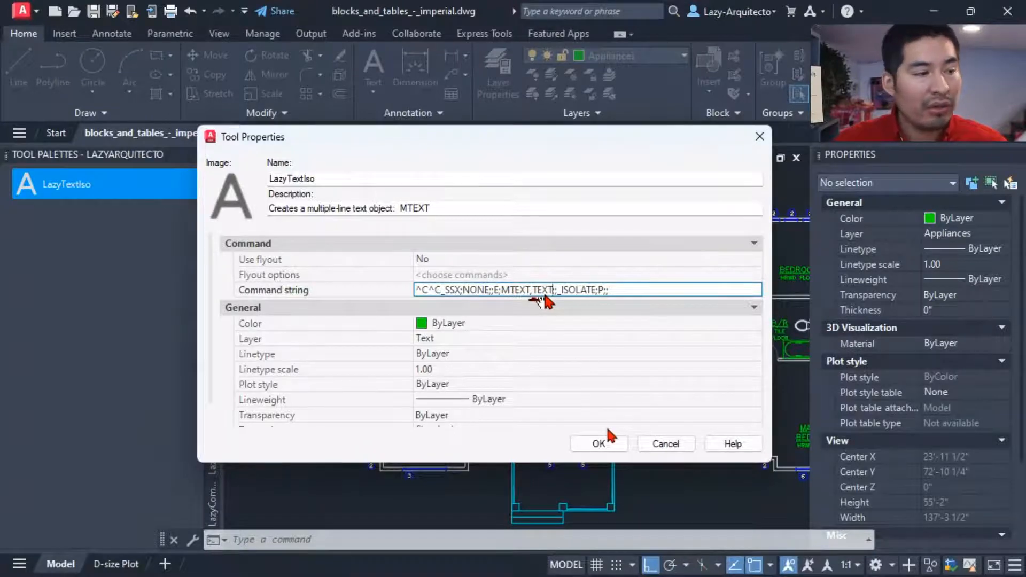
left_click(602, 446)
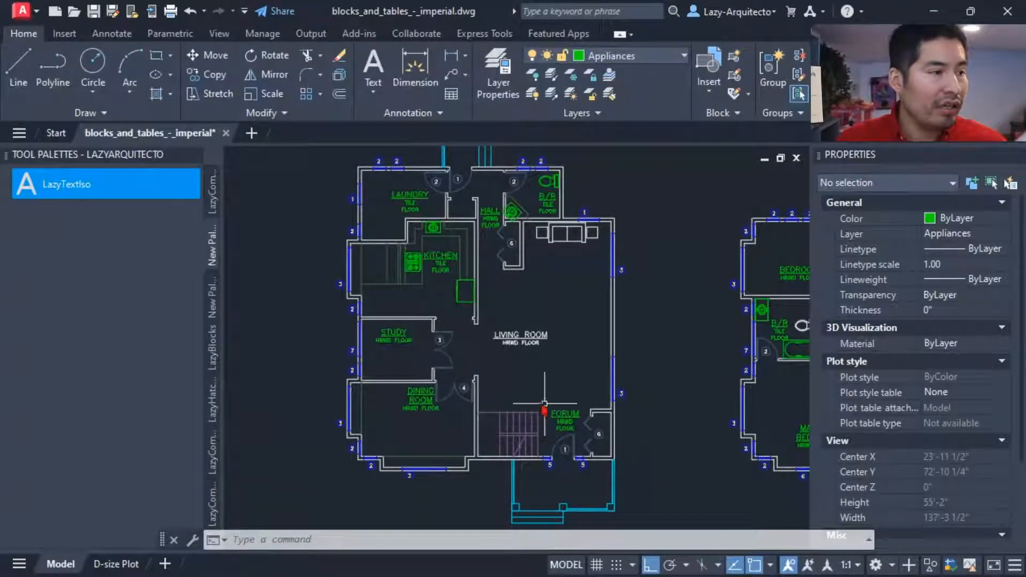
Step: Run the LazyTextIso tool to isolate both the MText and single-line text labels in the floor plans
middle_click_drag(290, 259, 254, 260)
scroll(272, 251, "down", 1)
middle_click_drag(302, 234, 254, 260)
left_click(125, 187)
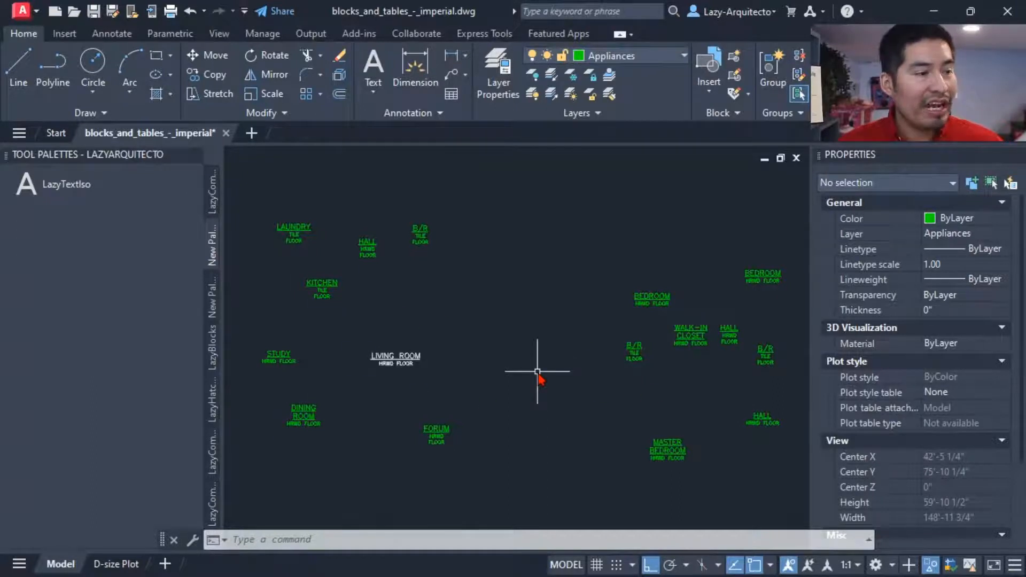
Step: Move all isolated labels, including the LIVING ROOM text, to the A-RMNM layer and clear the selection
scroll(537, 371, "down", 3)
left_click(689, 459)
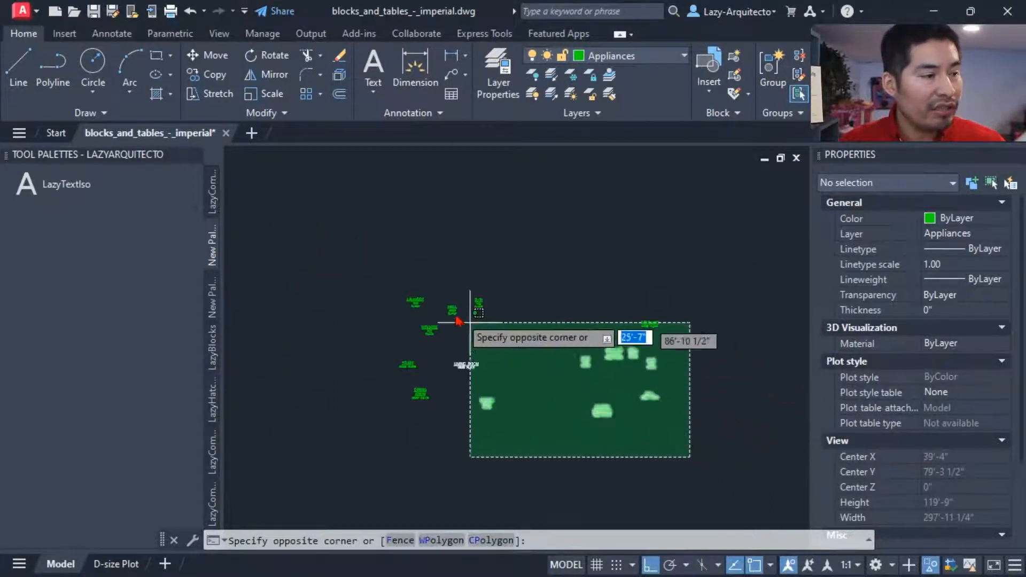
left_click(368, 202)
scroll(419, 348, "up", 4)
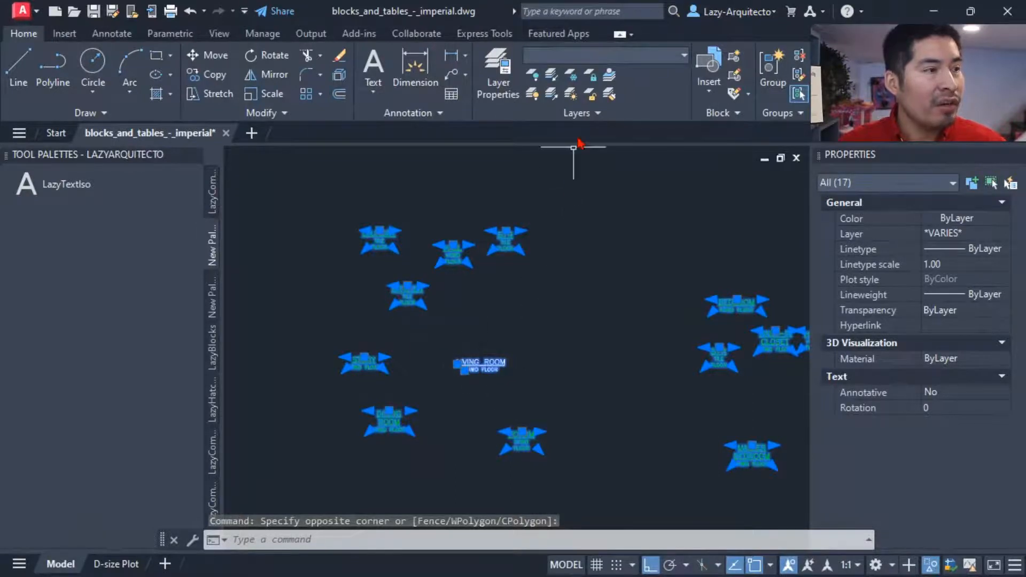
left_click(598, 55)
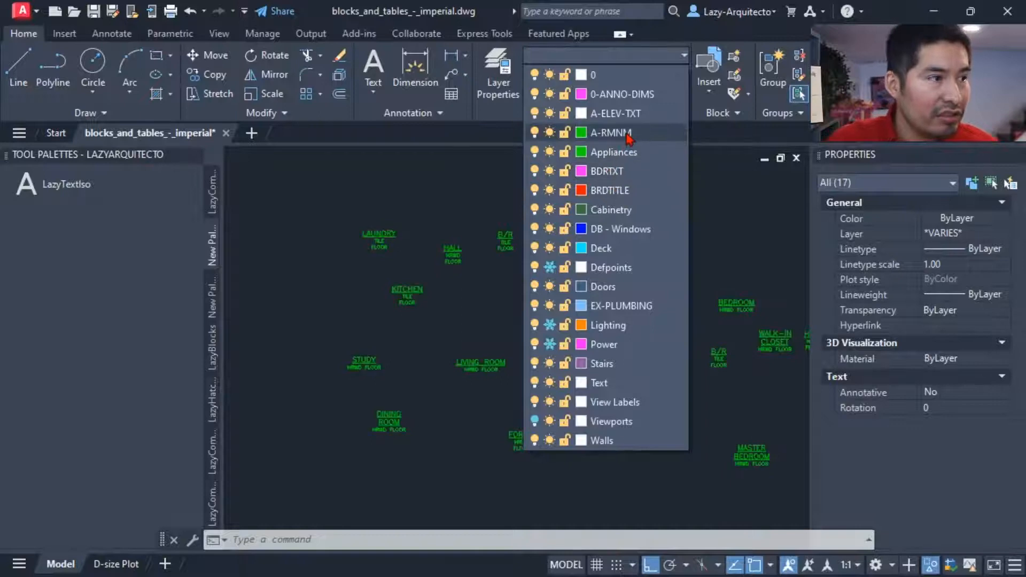
left_click(615, 132)
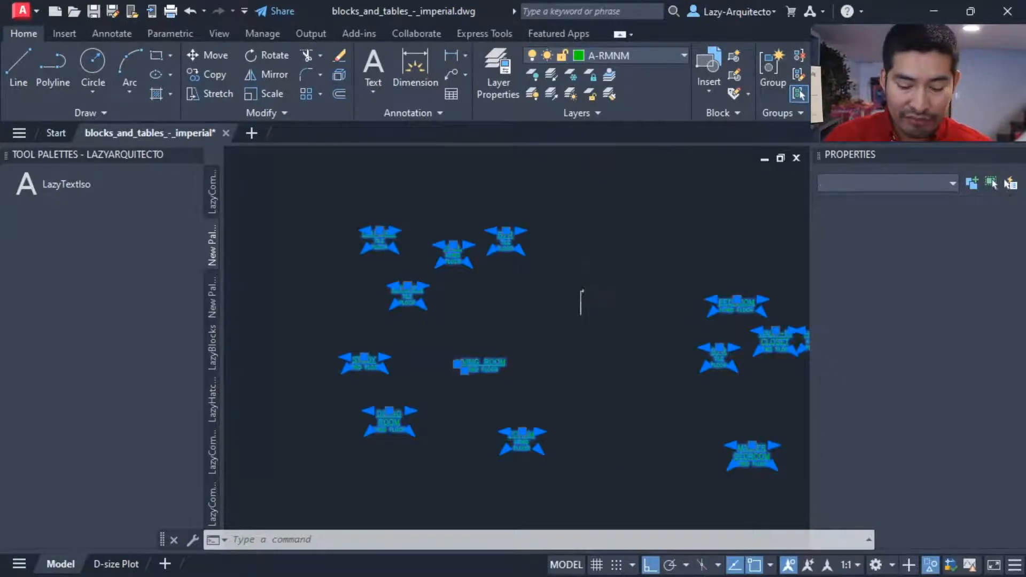
key("Escape")
Step: End the object isolation to bring back the rest of both floor plans
type("UNISO")
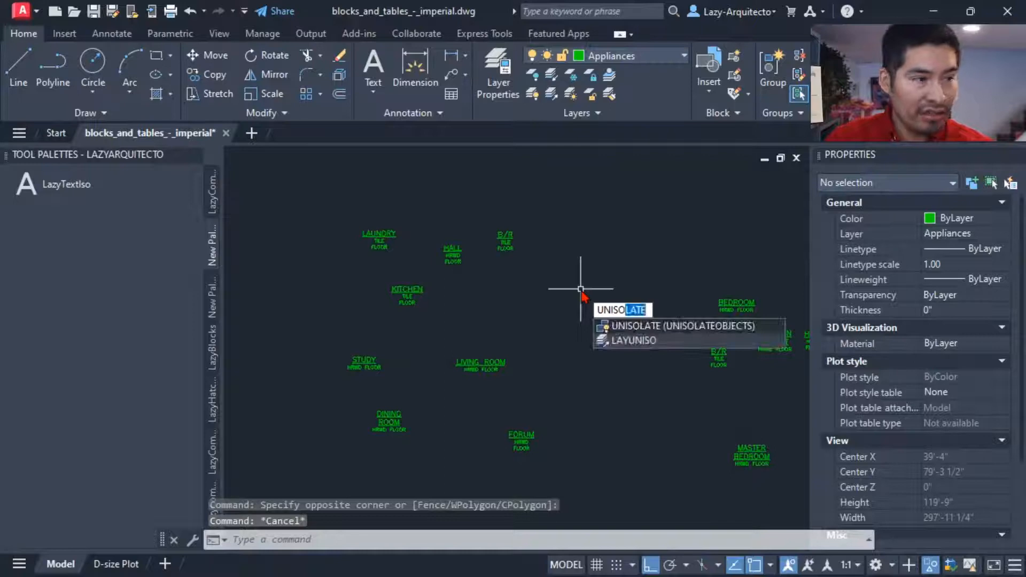
key("Return")
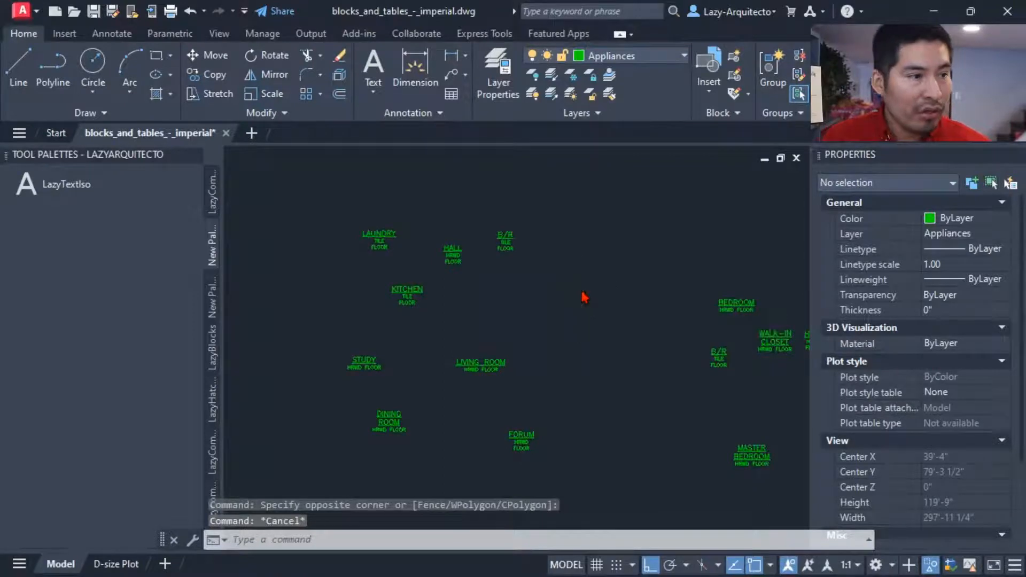
middle_click(582, 296)
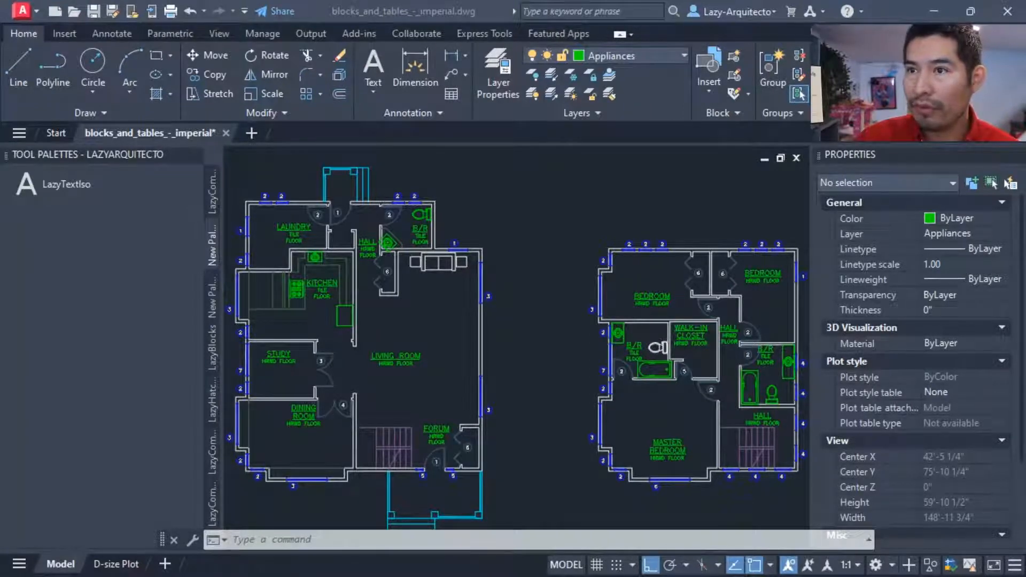
key("ctrl+z")
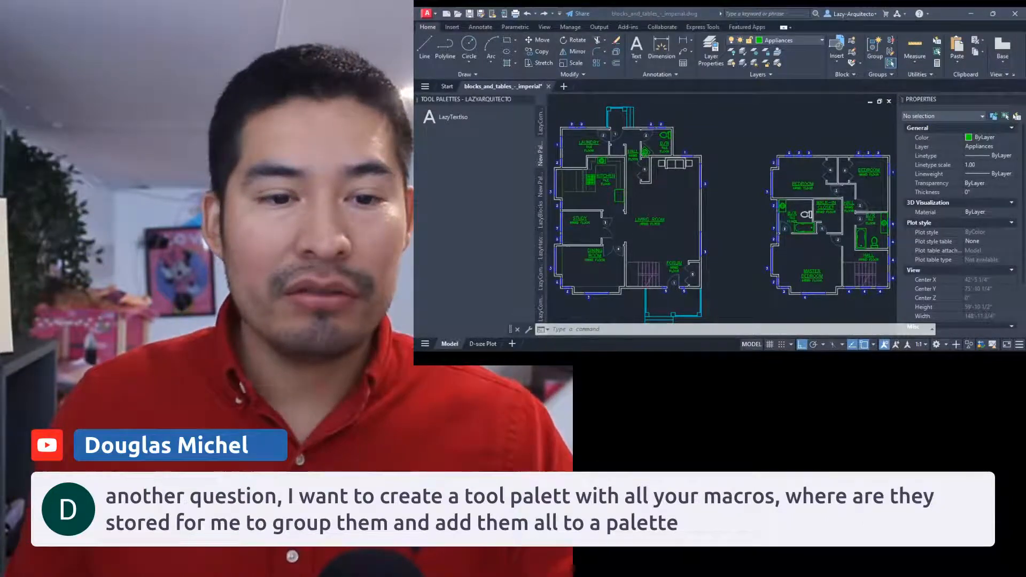
Step: Switch to the Lazy Arquitecto YouTube channel in the browser and search its videos for PALETTE
left_click_drag(1025, 80, 690, 10)
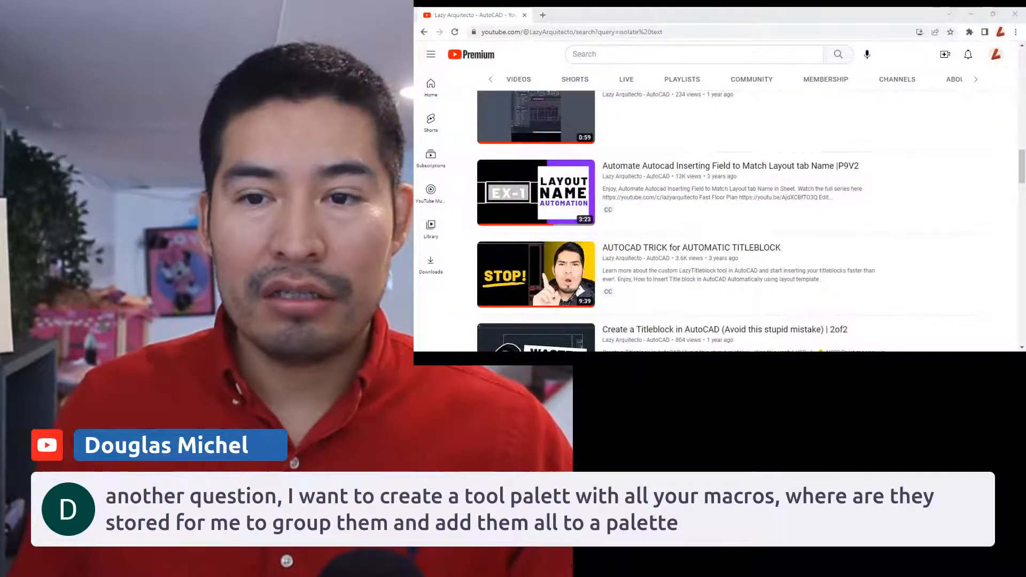
scroll(794, 84, "up", 10)
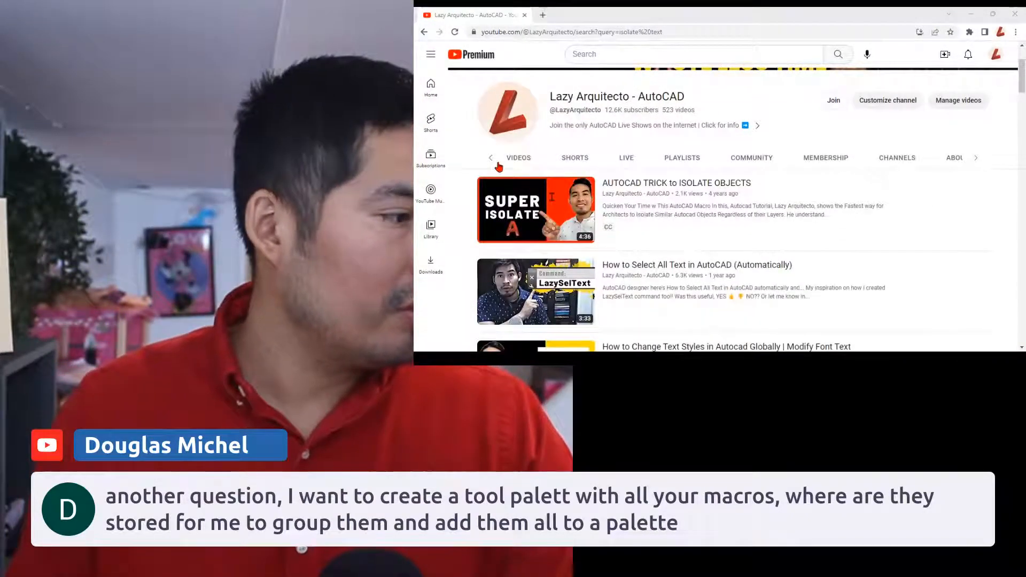
left_click(977, 160)
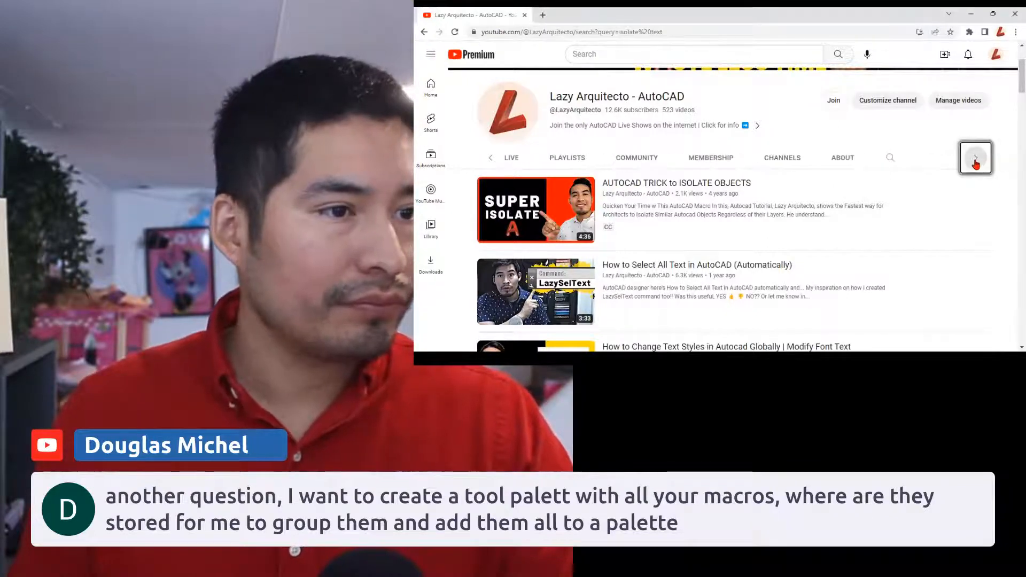
left_click(891, 157)
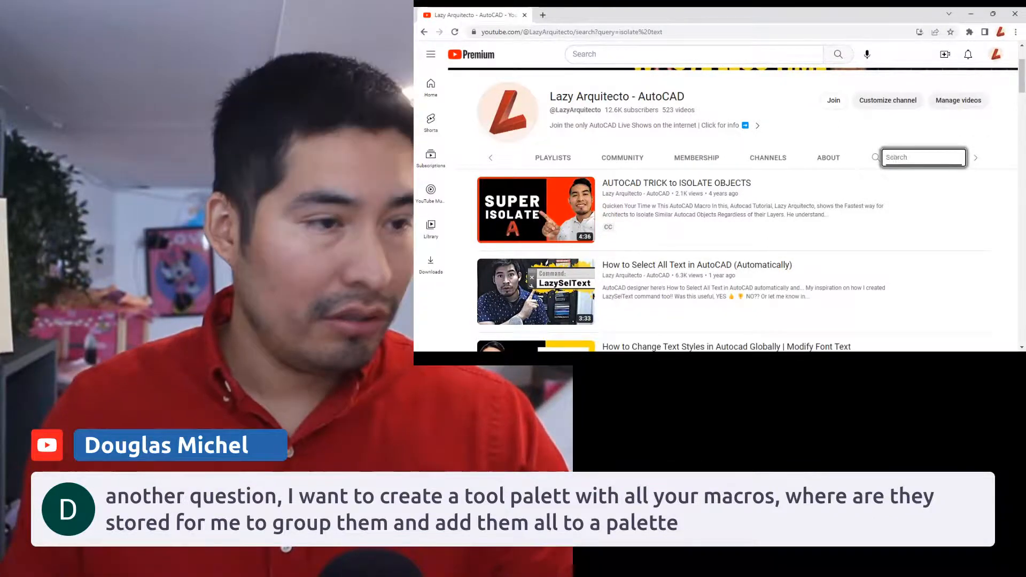
type("PALET")
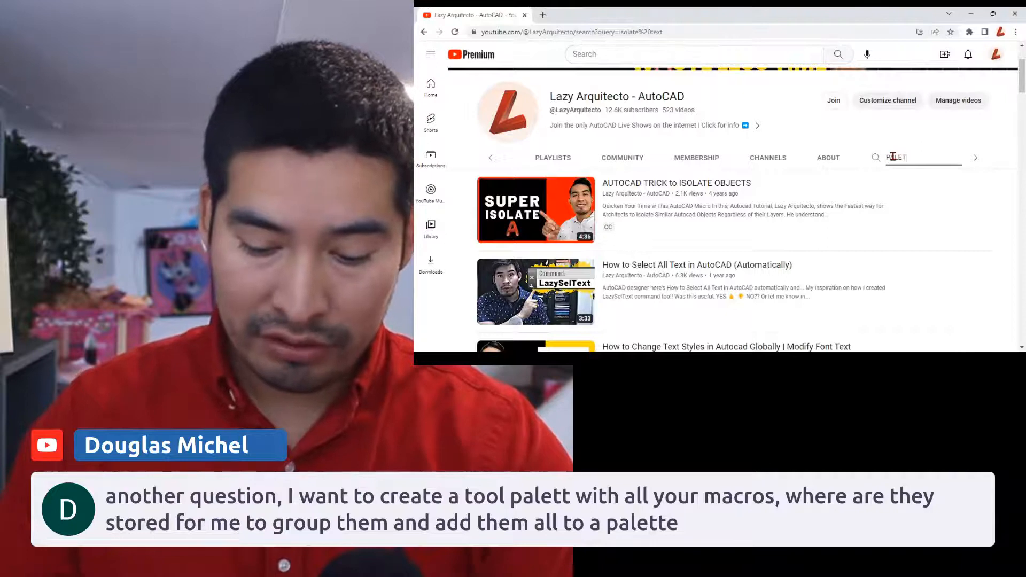
type("TE")
key("Return")
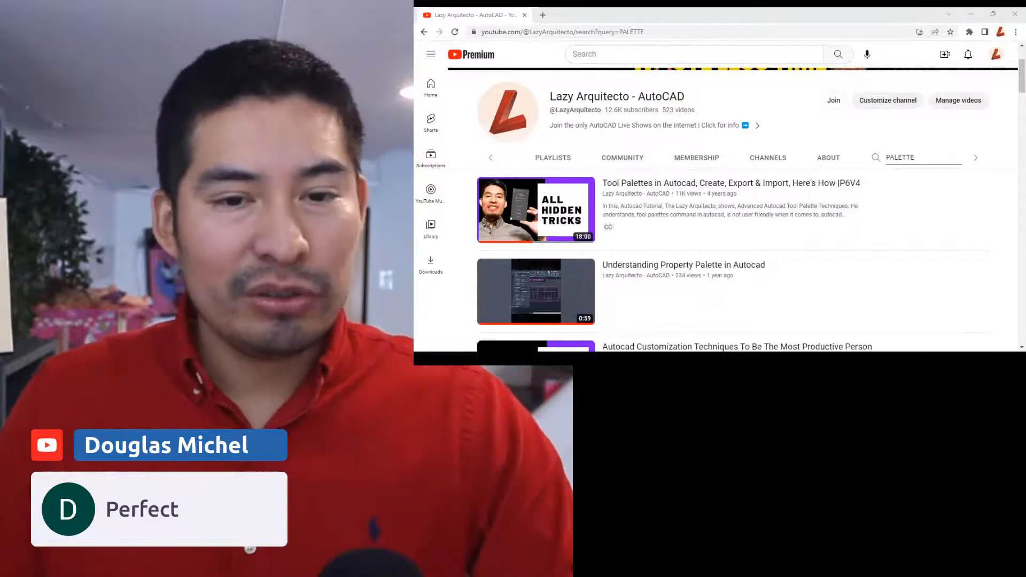
left_click_drag(721, 17, 710, 151)
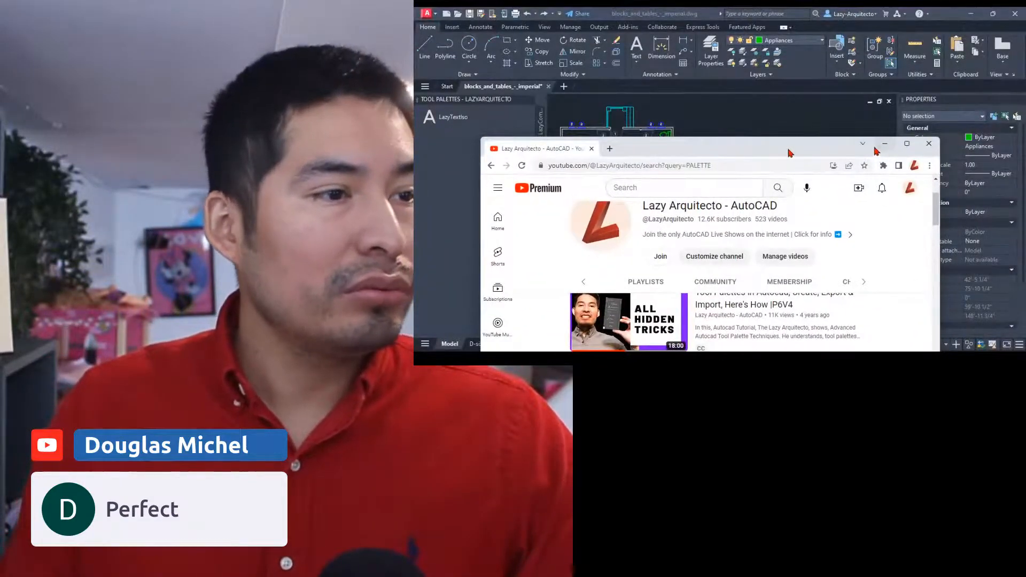
left_click(907, 143)
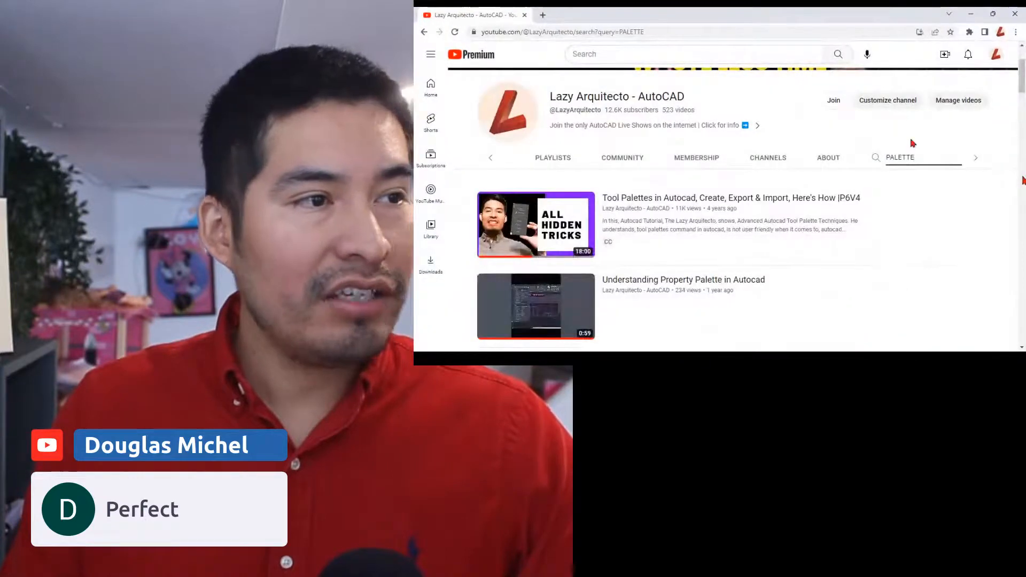